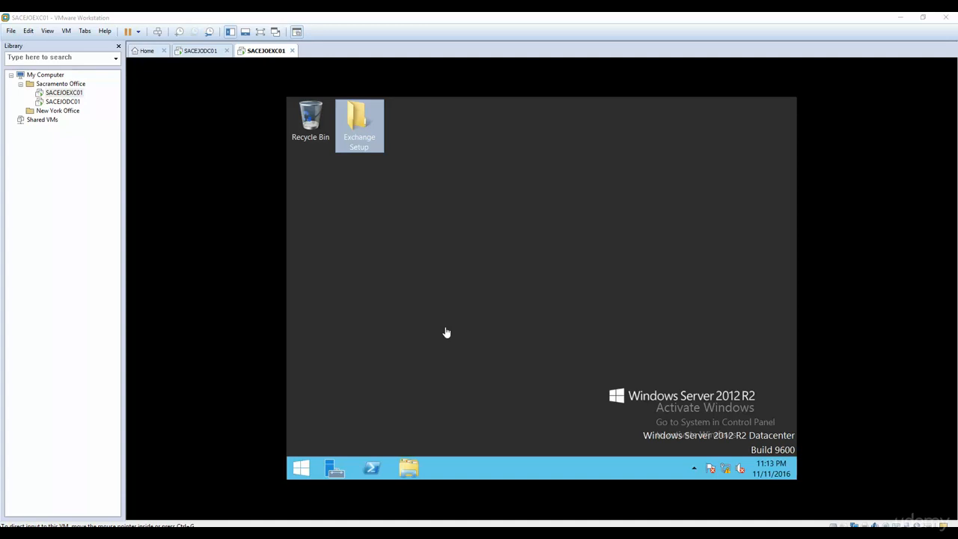
Step: Open Server Manager on SACEJOEXC01 and start the Add Roles and Features wizard
left_click(444, 312)
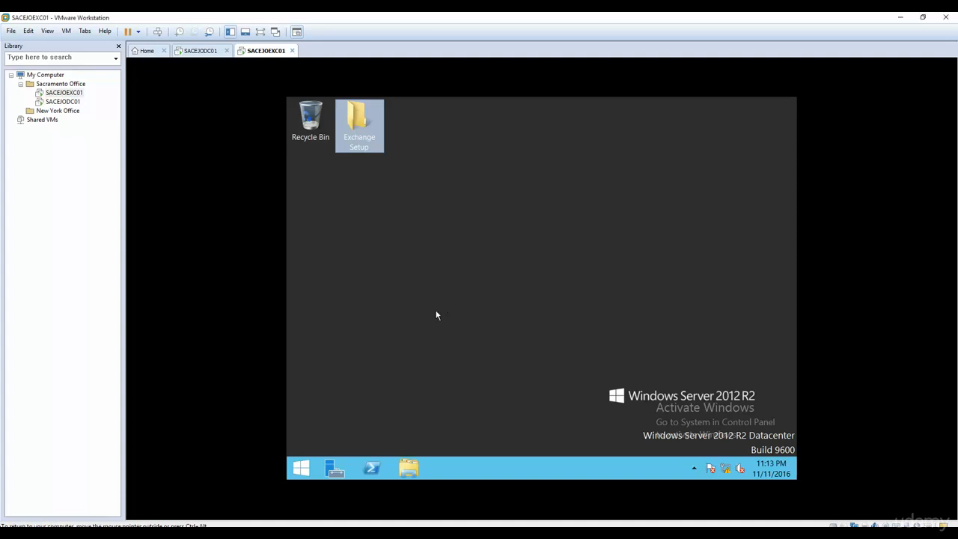
left_click(301, 468)
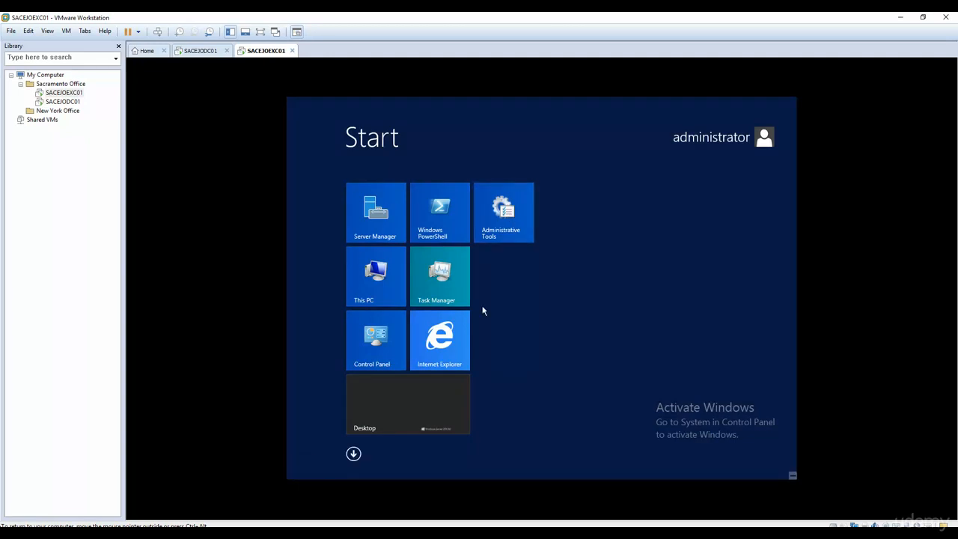
left_click(391, 222)
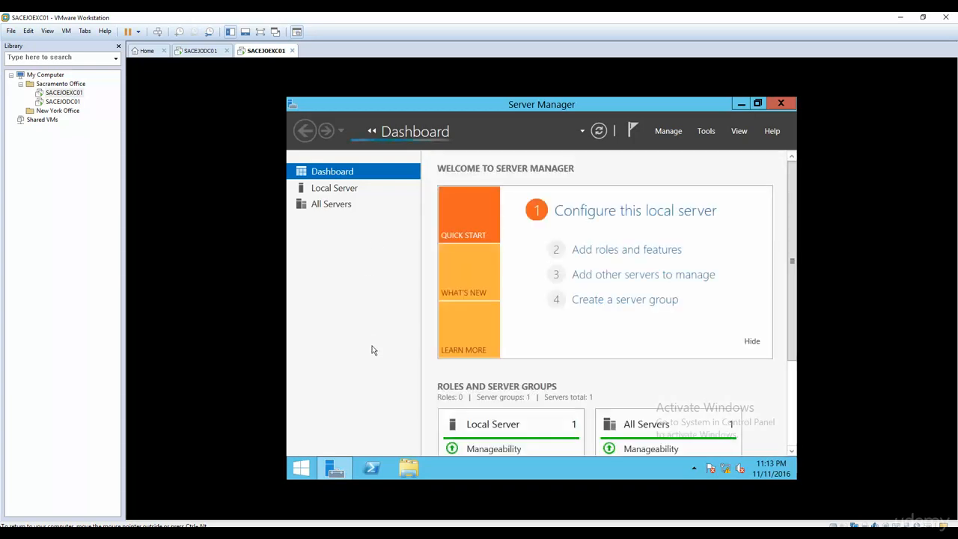
left_click(627, 255)
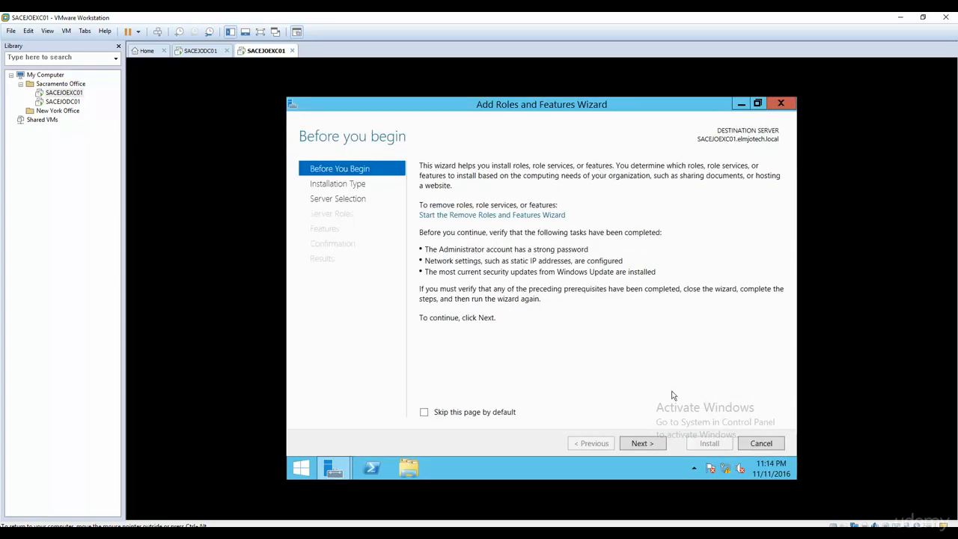
Step: Accept the role-based or feature-based installation type and SACEJOEXC01 from the server pool as the destination server
left_click(648, 444)
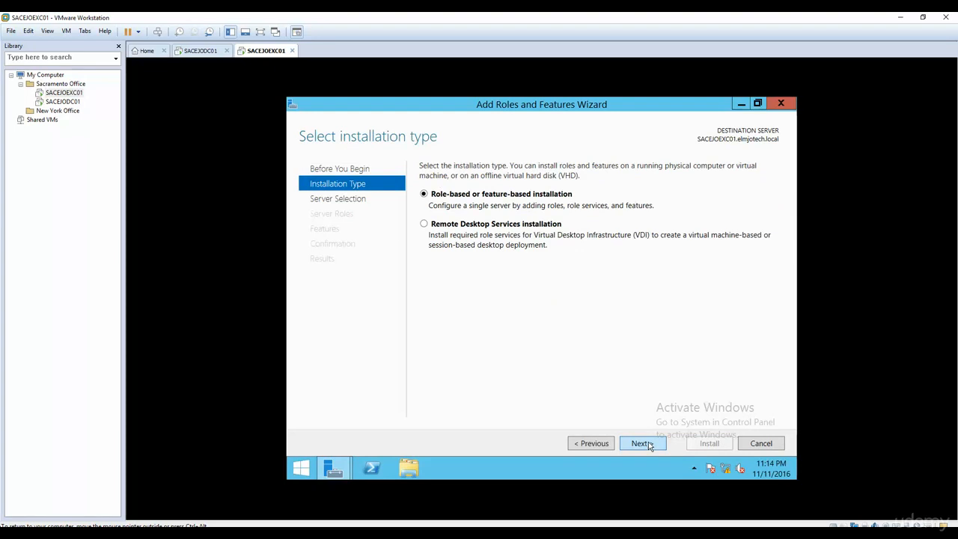
left_click(649, 444)
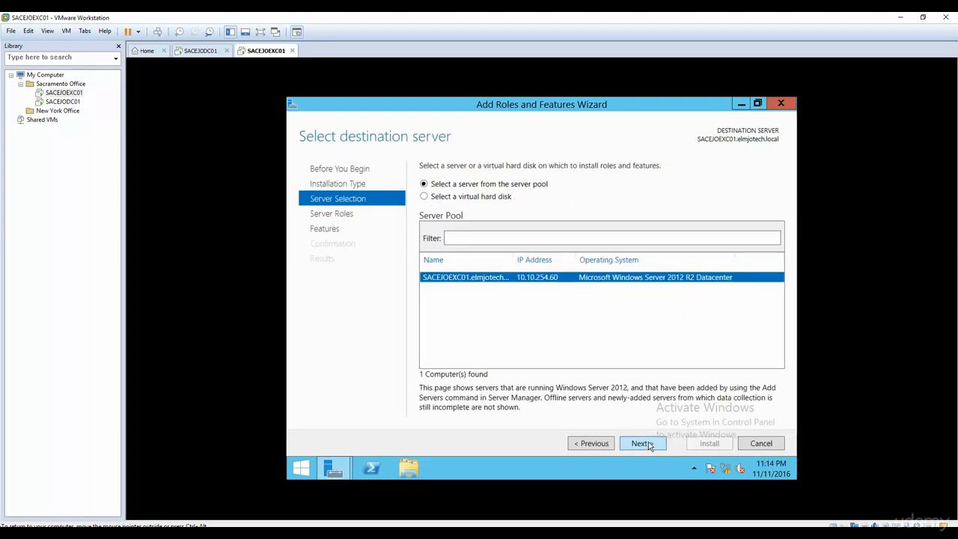
left_click(649, 444)
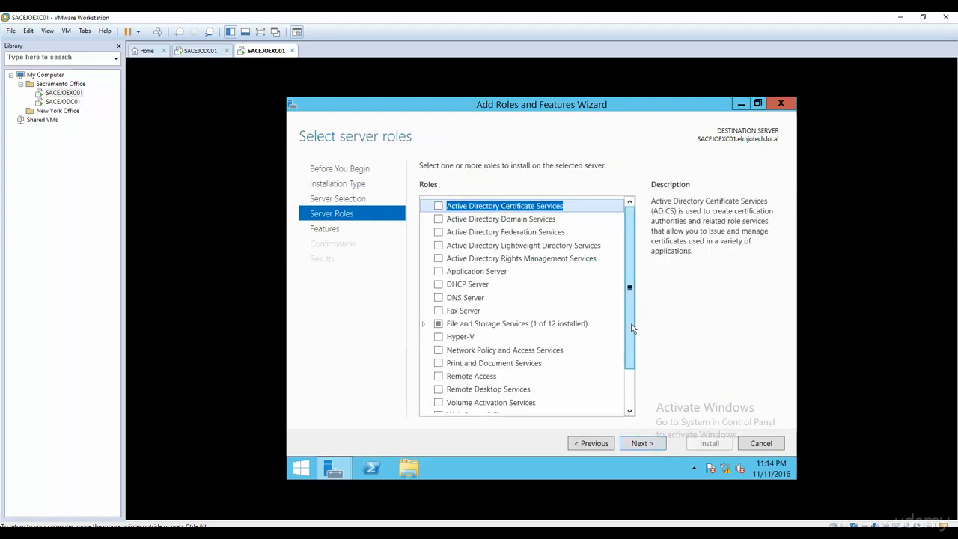
Step: Add the Web Server (IIS) role with its required management tools and proceed to its role services without extra features
scroll(624, 398, "down", 2)
left_click(438, 367)
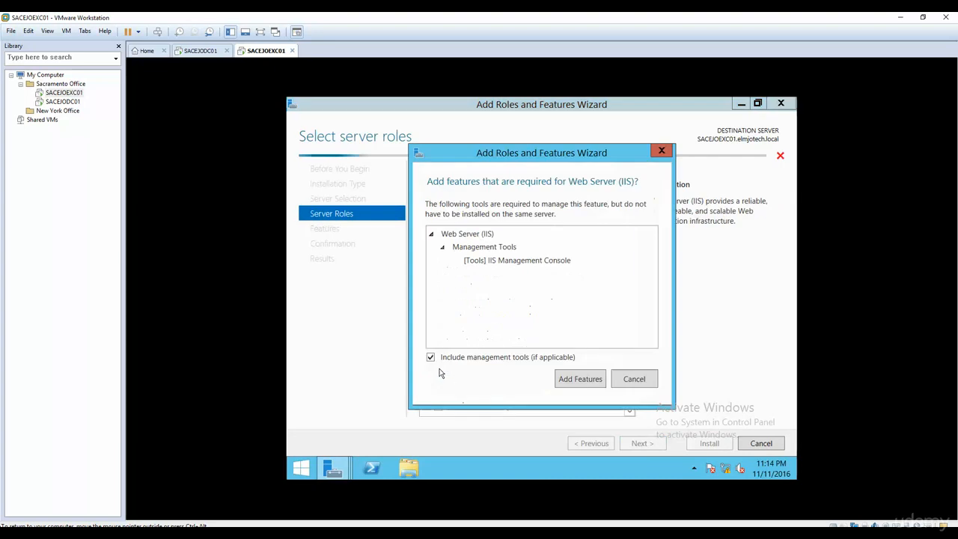
left_click(581, 386)
left_click(632, 444)
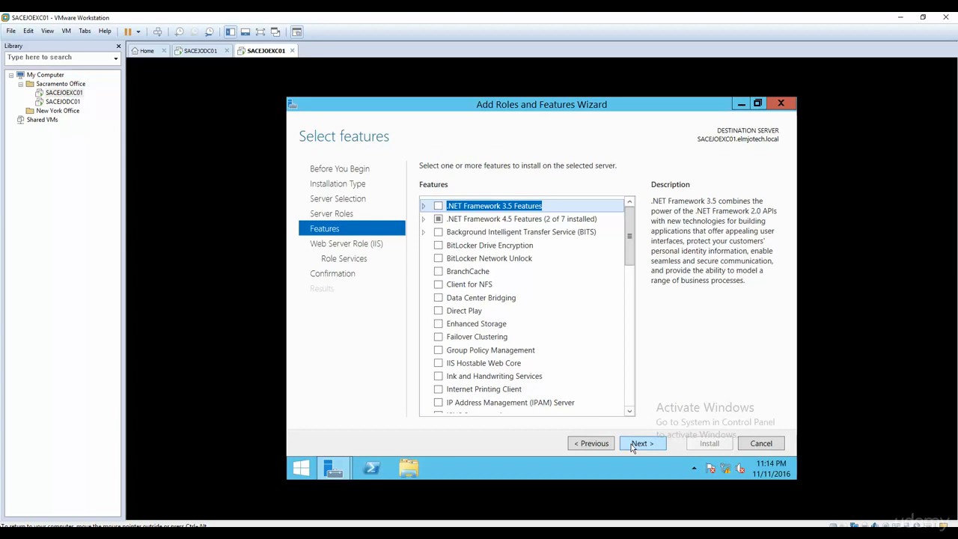
left_click(631, 444)
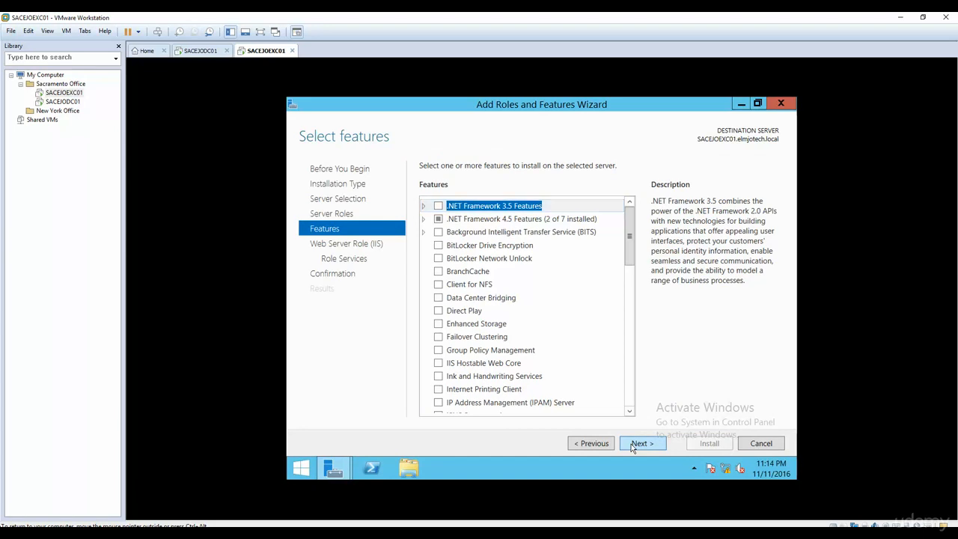
left_click(631, 443)
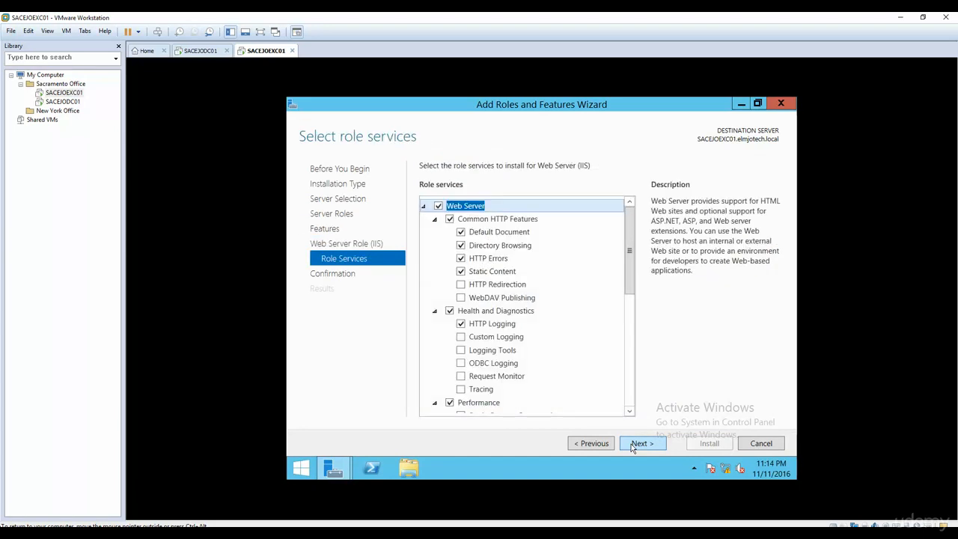
Step: Select HTTP Redirection and WebDAV Publishing under Common HTTP Features
left_click(460, 284)
left_click(460, 298)
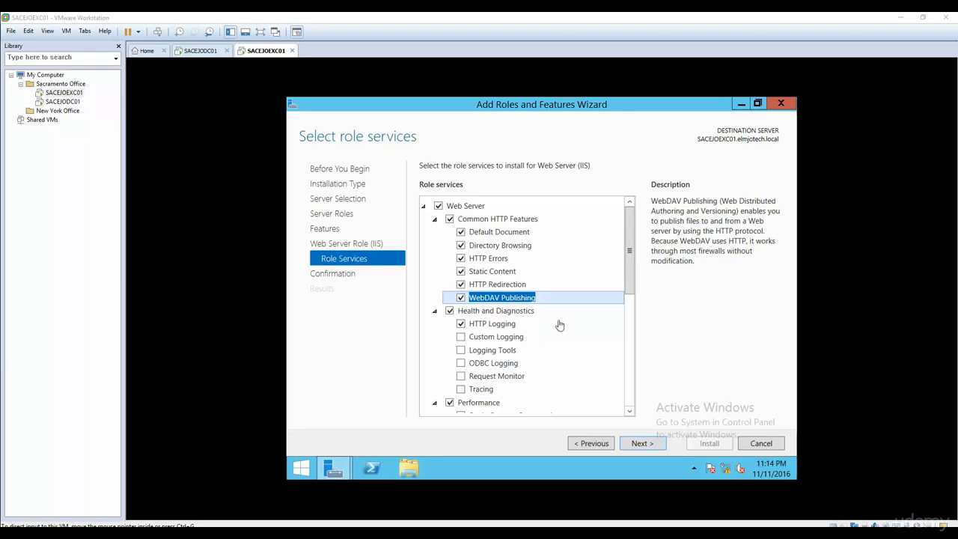
Step: Select the Digest Authentication security service and the Dynamic Content Compression performance service
left_click(631, 267)
left_click_drag(629, 275, 622, 361)
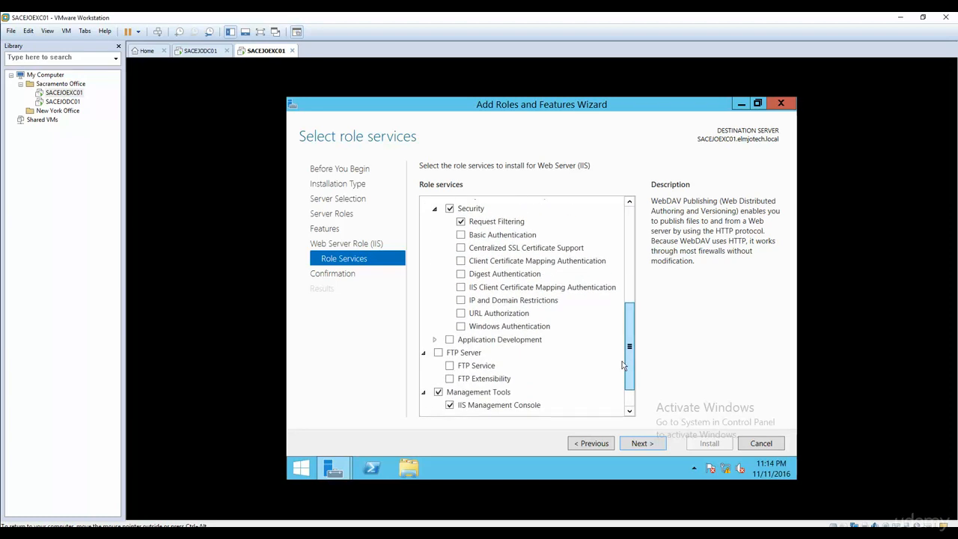
left_click(622, 362)
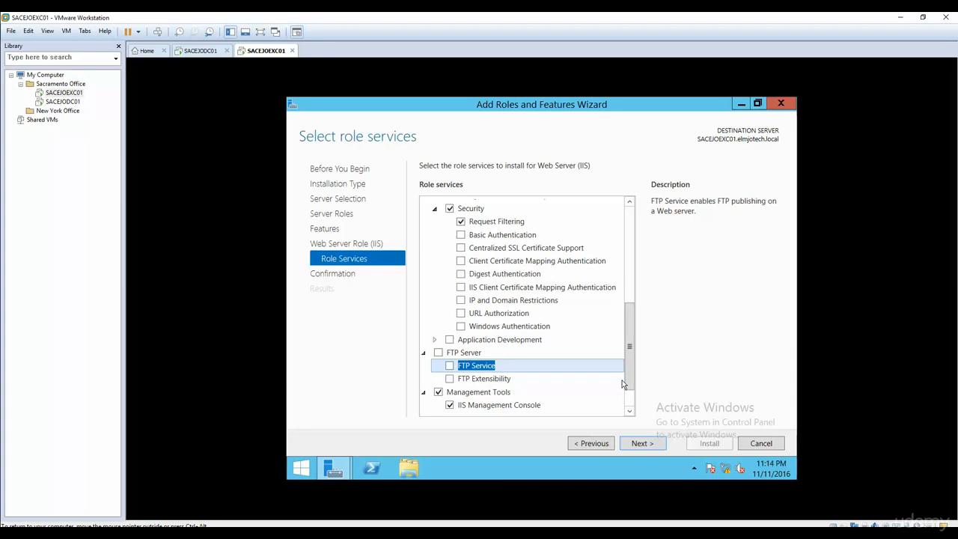
scroll(628, 384, "down", 1)
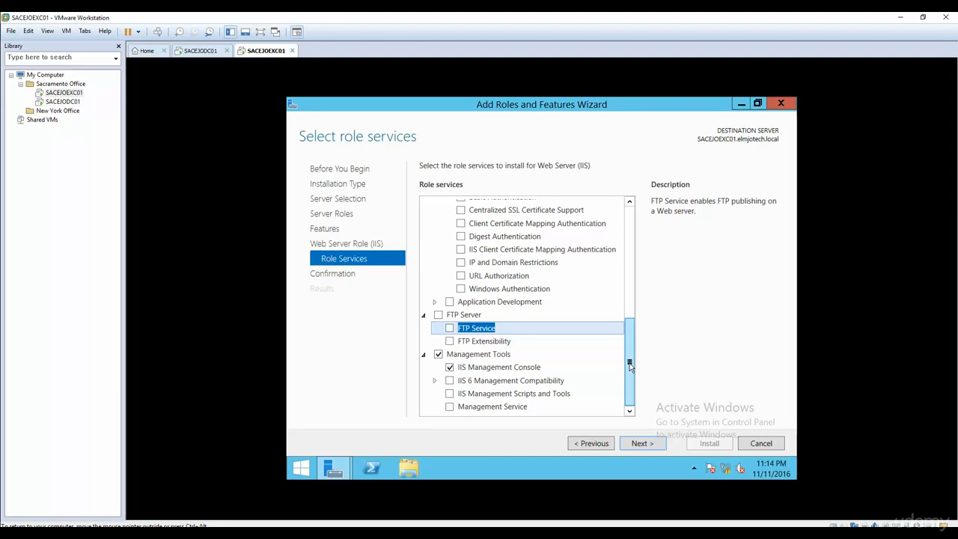
left_click(461, 237)
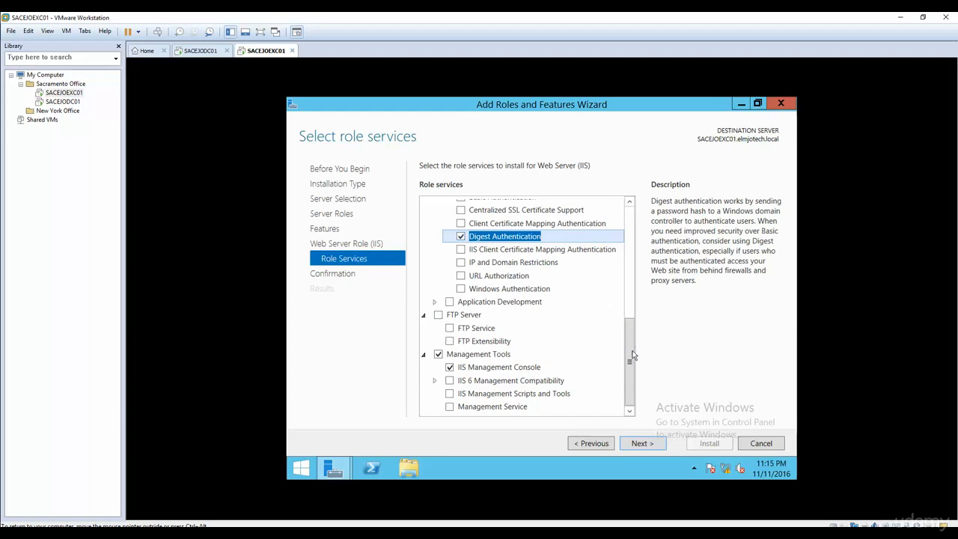
mouse_move(631, 359)
left_mouse_down()
mouse_move(636, 252)
mouse_move(638, 303)
left_mouse_up()
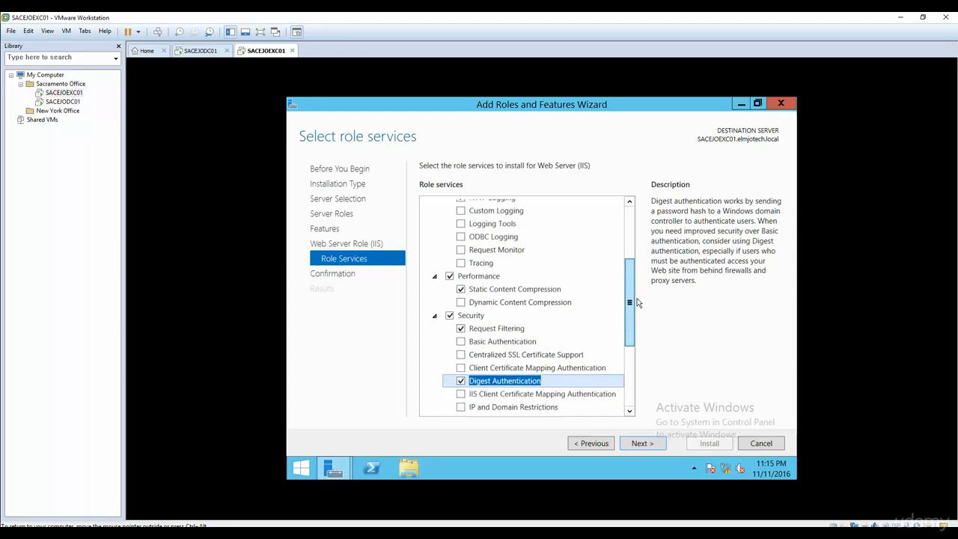
left_click(461, 302)
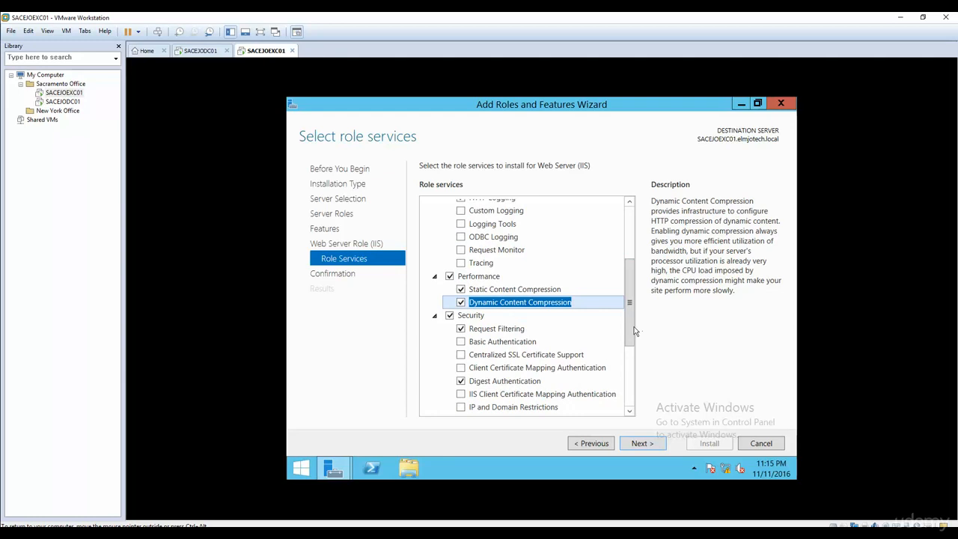
Step: Review the chosen role services and add IIS Client Certificate Mapping Authentication under Security
scroll(630, 362, "down", 1)
left_click_drag(631, 363, 631, 395)
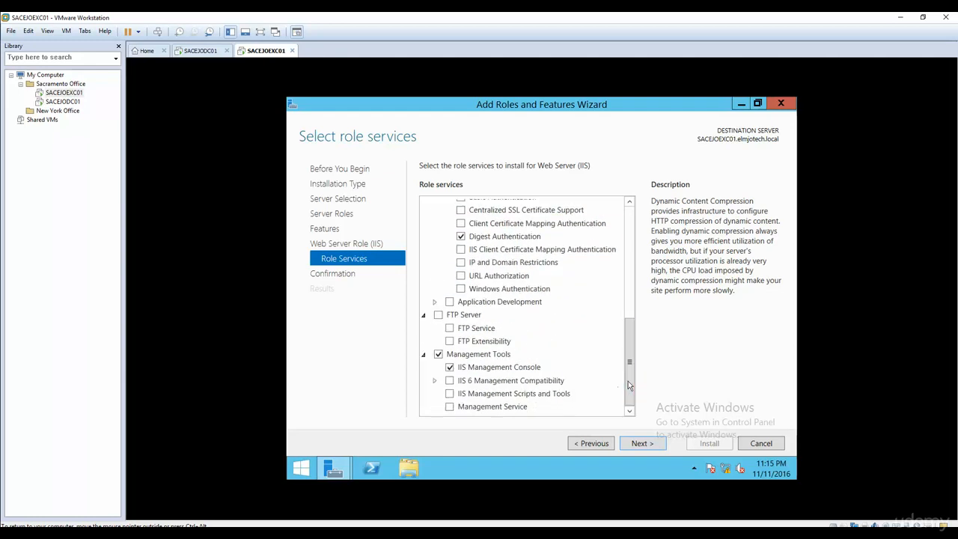
mouse_move(631, 382)
left_mouse_down()
mouse_move(632, 262)
mouse_move(629, 352)
left_mouse_up()
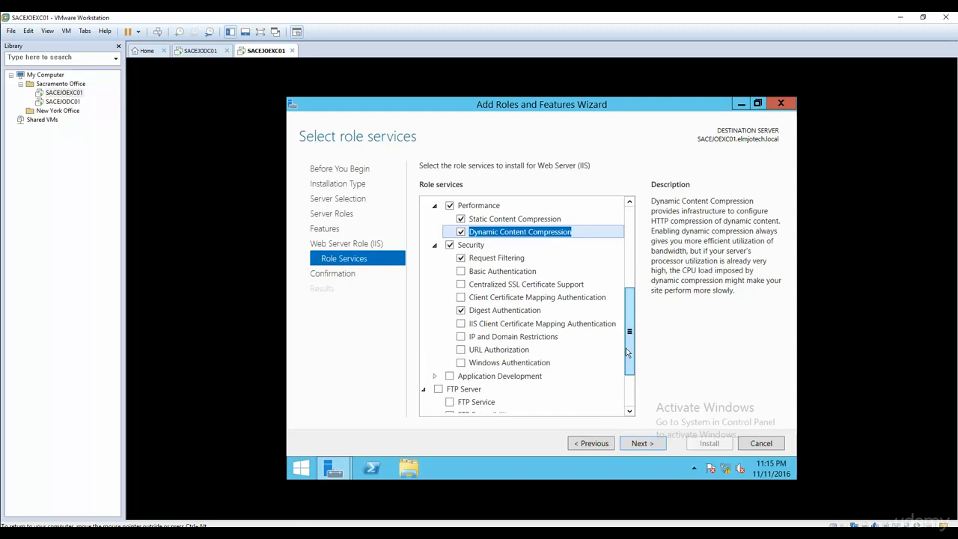
mouse_move(627, 353)
left_mouse_down()
mouse_move(628, 399)
mouse_move(641, 260)
left_mouse_up()
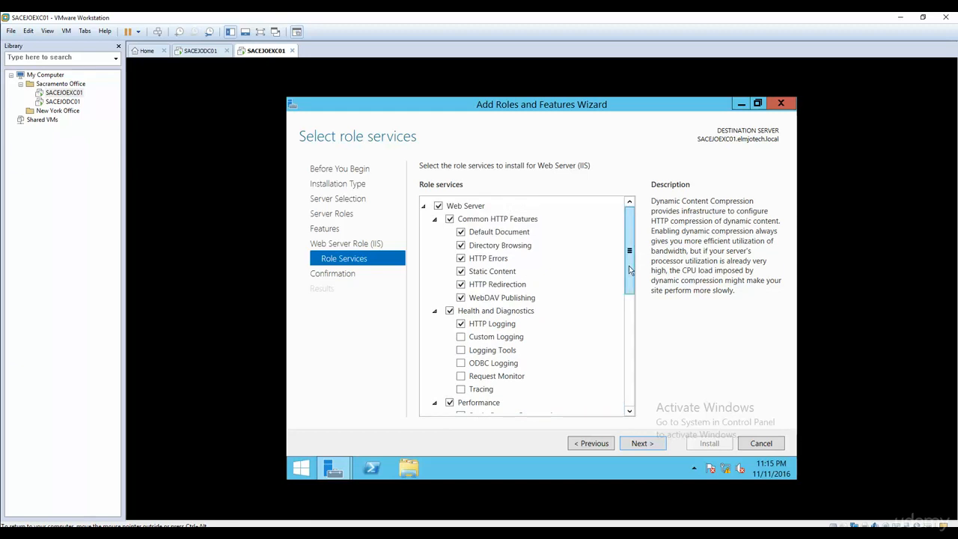
left_click_drag(629, 270, 630, 340)
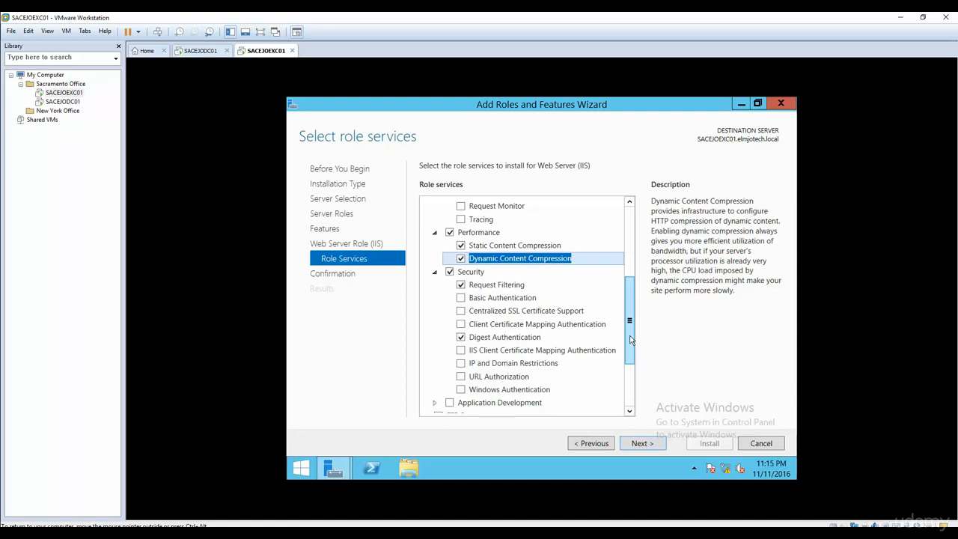
left_click(460, 350)
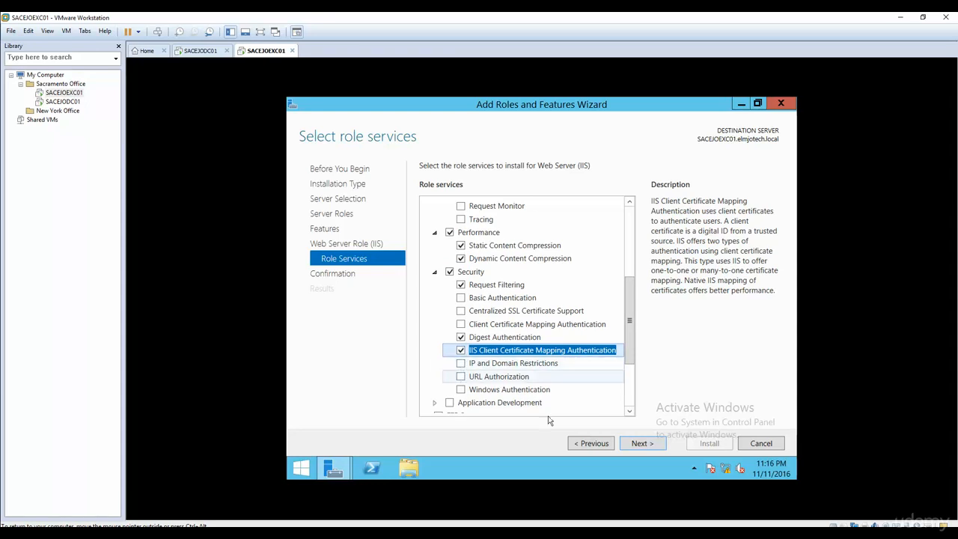
Step: Select Request Monitor under Health and Diagnostics
left_click_drag(629, 335, 631, 399)
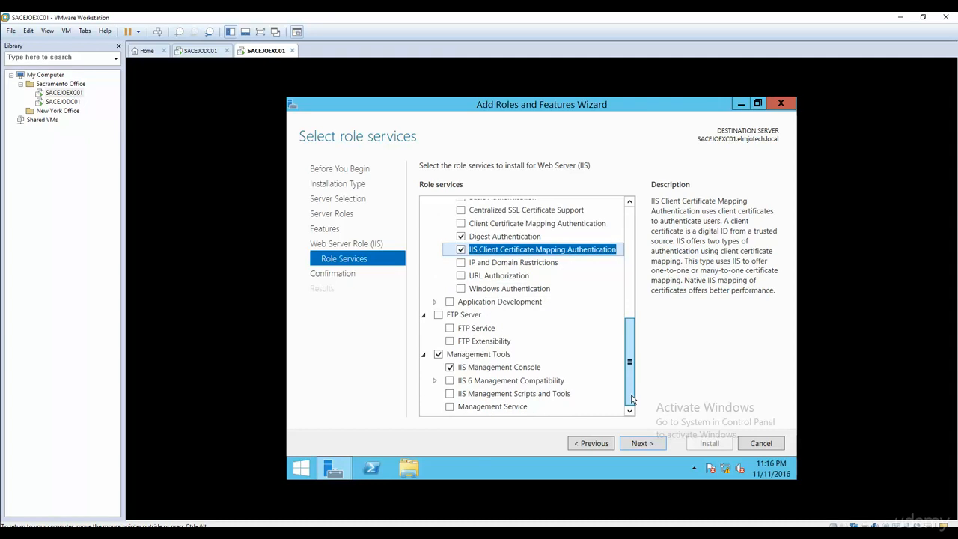
left_click_drag(633, 367, 630, 268)
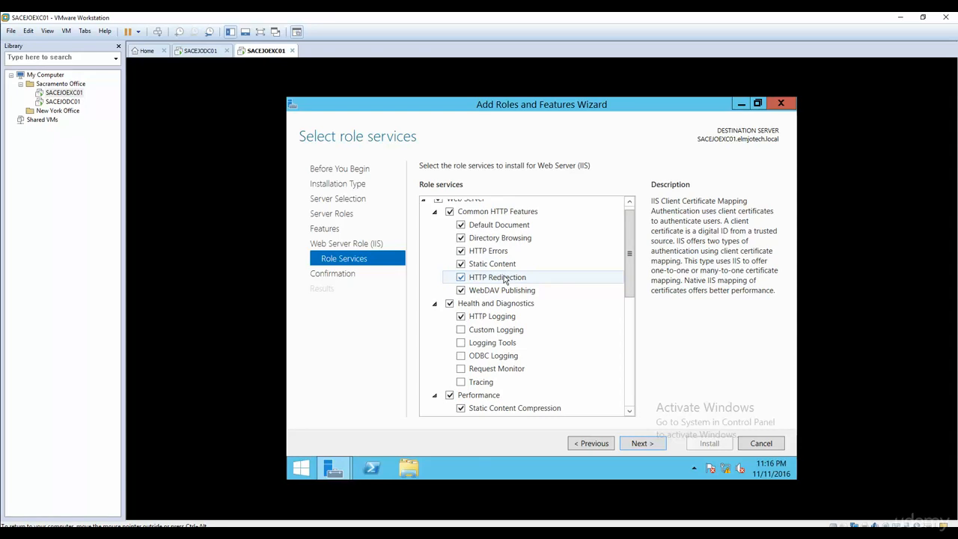
left_click(461, 369)
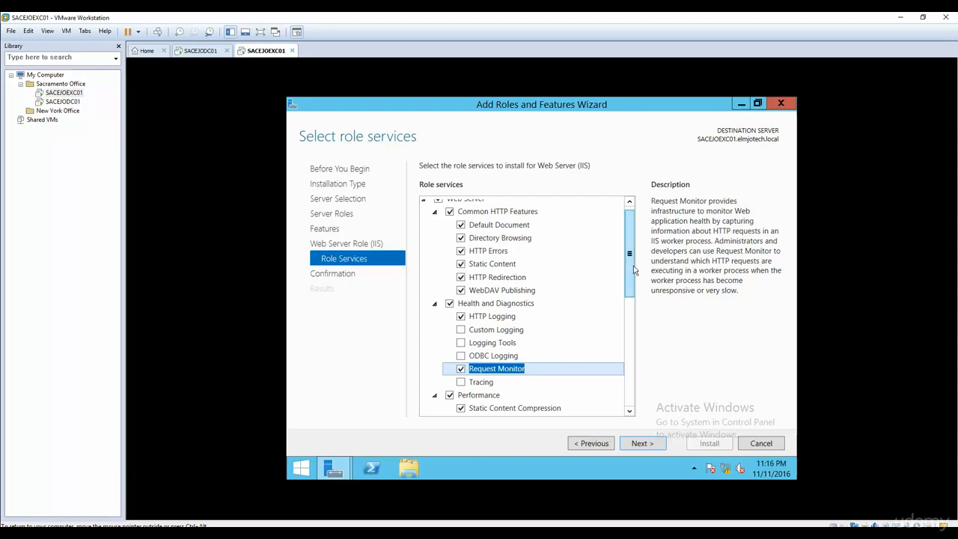
Step: Select the remaining Health and Diagnostics services: Custom Logging, Logging Tools, ODBC Logging and Tracing
left_click_drag(632, 275, 631, 365)
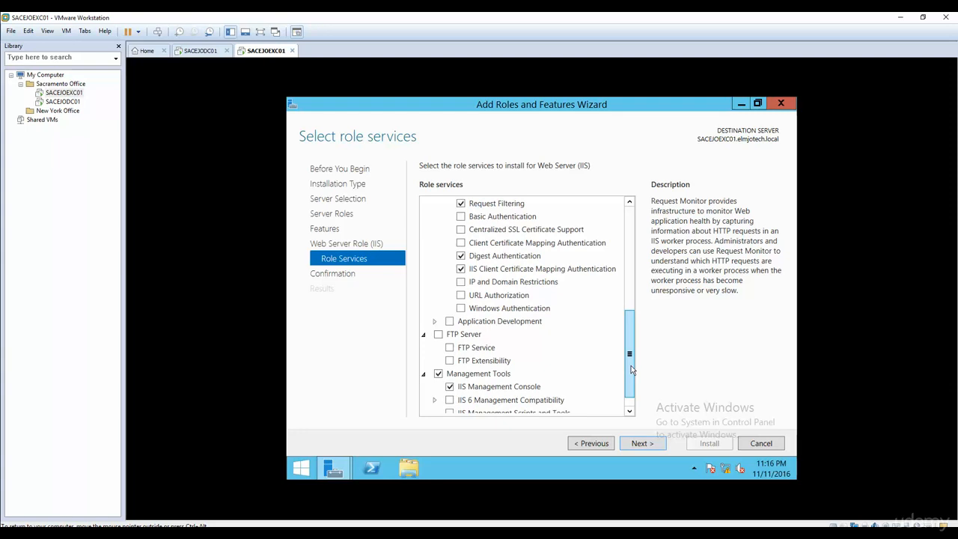
left_click_drag(630, 366, 631, 385)
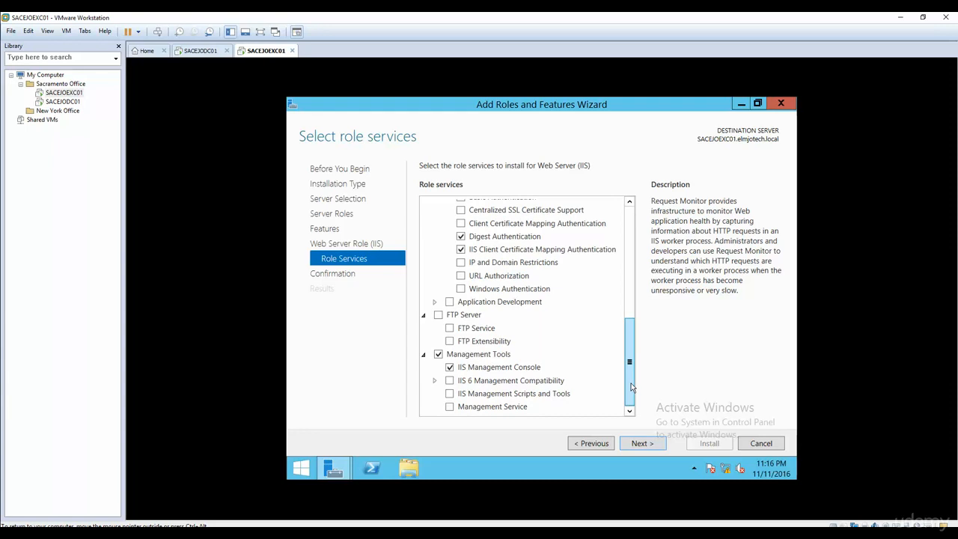
left_click_drag(631, 387, 638, 293)
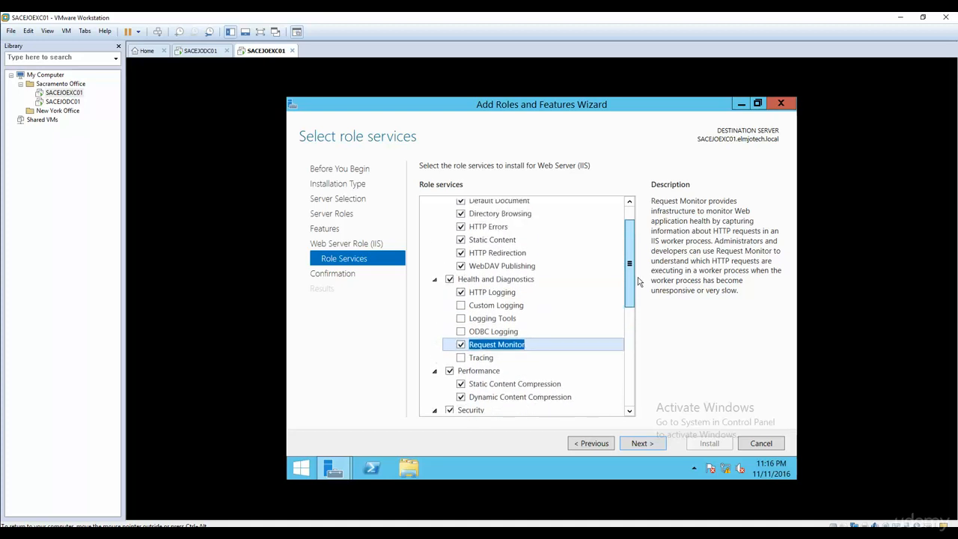
left_click_drag(638, 282, 635, 324)
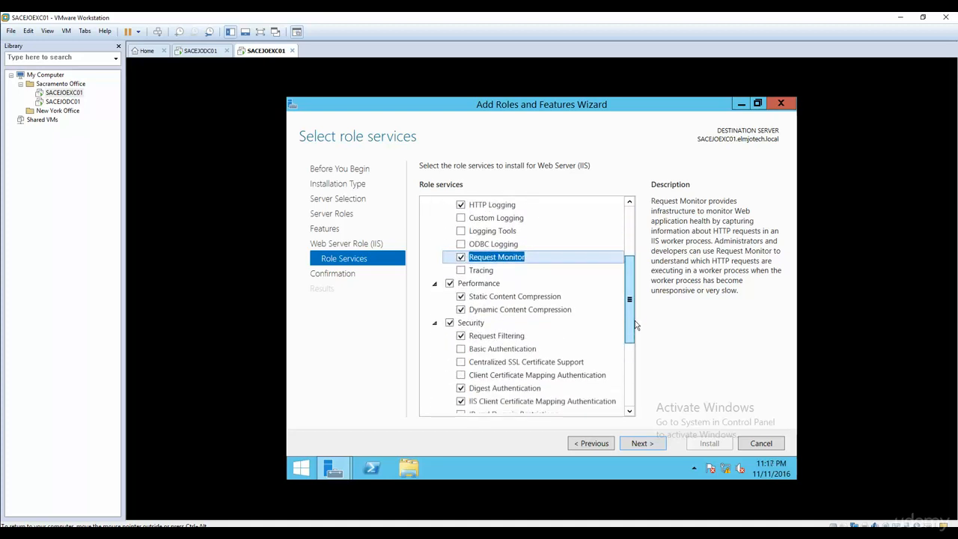
left_click(460, 218)
left_click(460, 231)
left_click(460, 244)
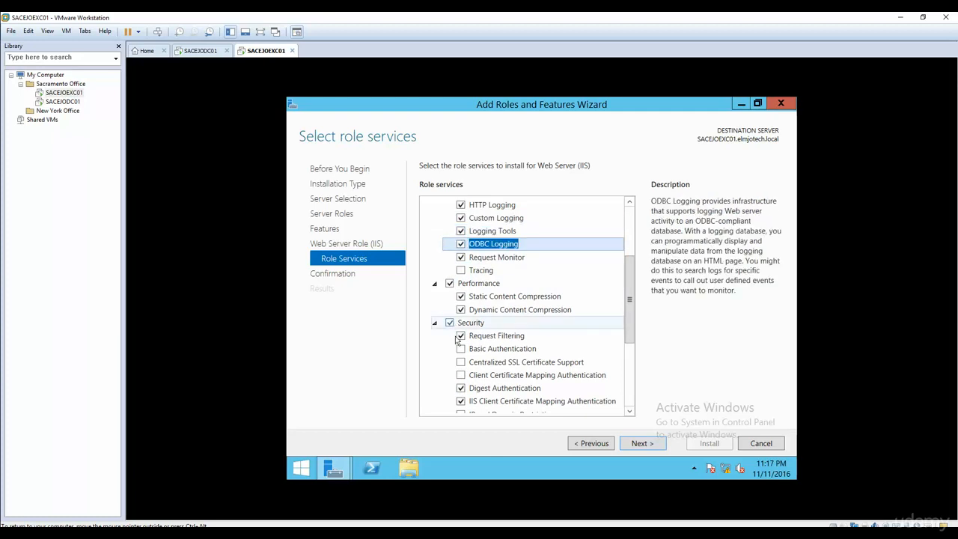
left_click(460, 270)
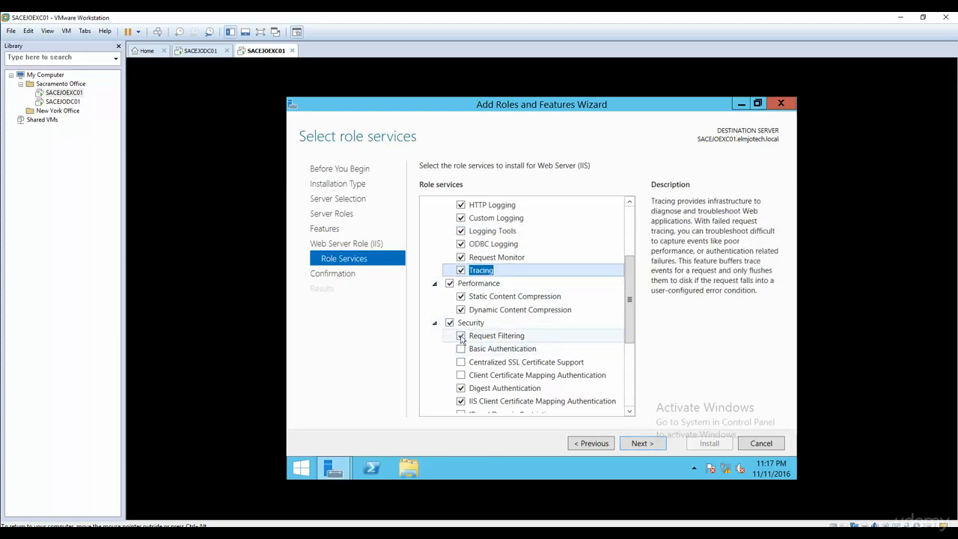
Step: Select the Security services Basic Authentication, Centralized SSL Certificate Support, Client Certificate Mapping Authentication, IP and Domain Restrictions, URL Authorization and Windows Authentication
left_click(460, 349)
left_click(460, 361)
left_click(460, 375)
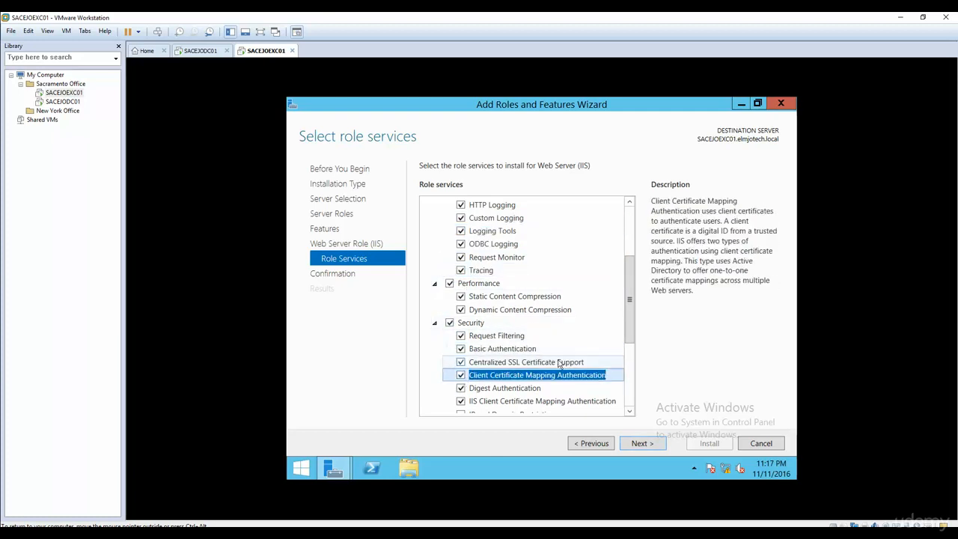
left_click_drag(629, 305, 629, 378)
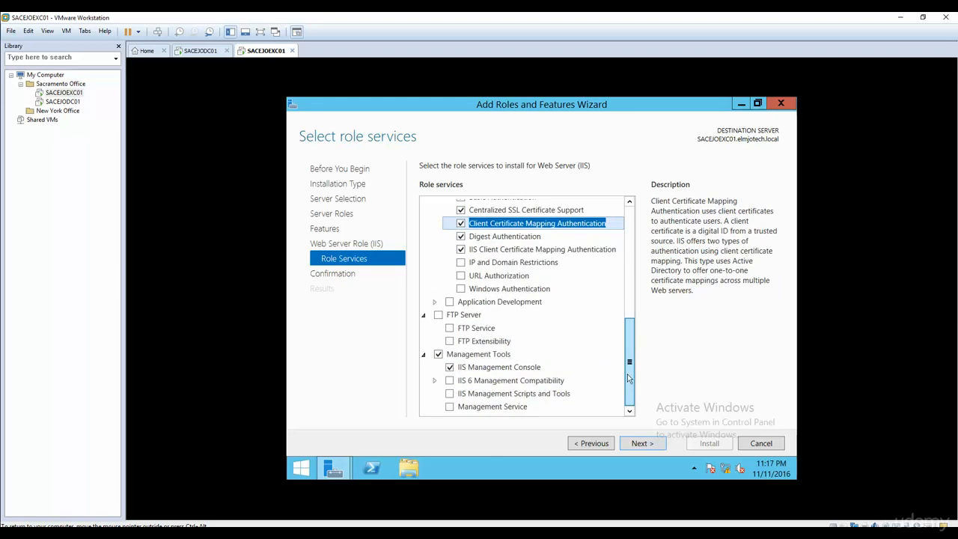
left_click(460, 261)
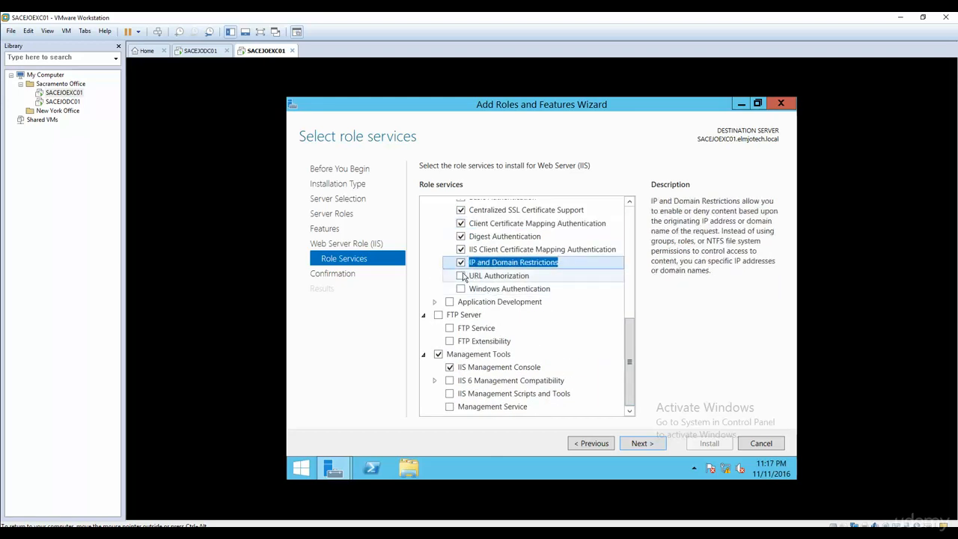
left_click(461, 275)
left_click(460, 288)
Step: Select Application Development, expand its list of services, and select FTP Server with its FTP Service
left_click(449, 301)
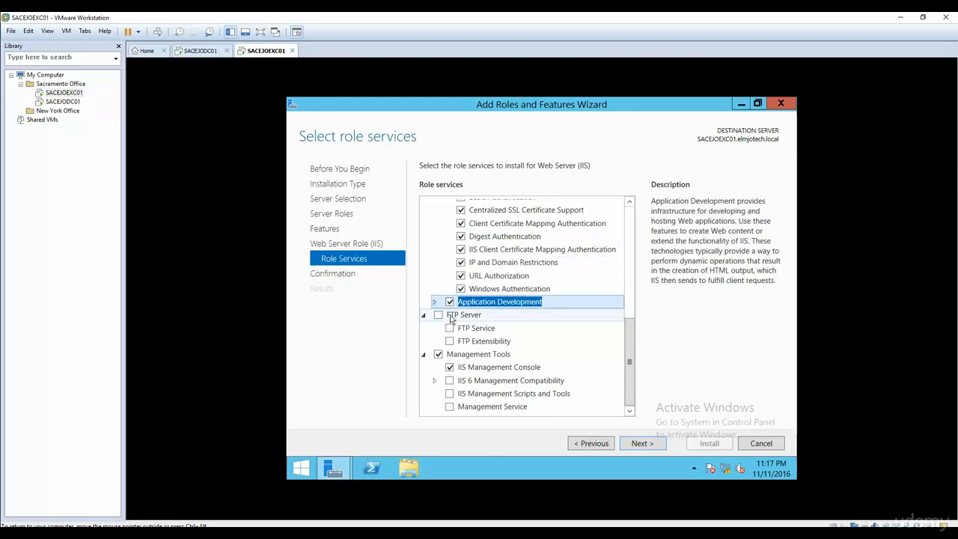
left_click(434, 302)
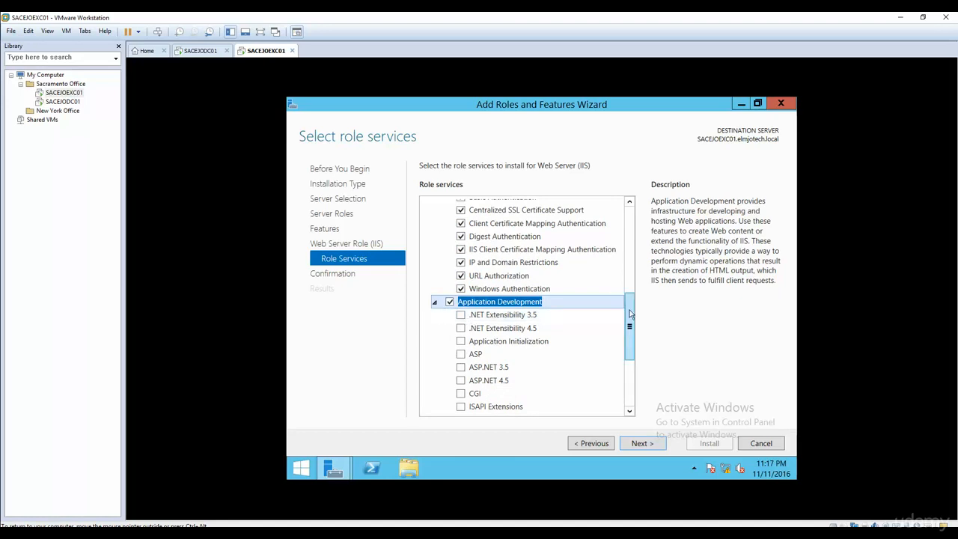
left_click_drag(628, 310, 630, 360)
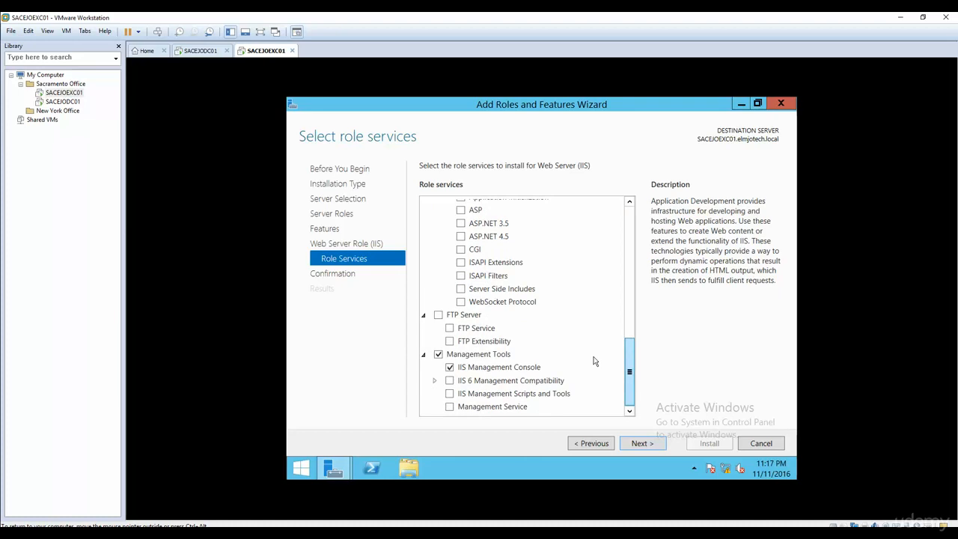
left_click(438, 316)
Step: Under Management Tools, select IIS 6 Management Compatibility, IIS Management Scripts and Tools, and Management Service with its required ASP.NET 4.5 feature
left_click(449, 381)
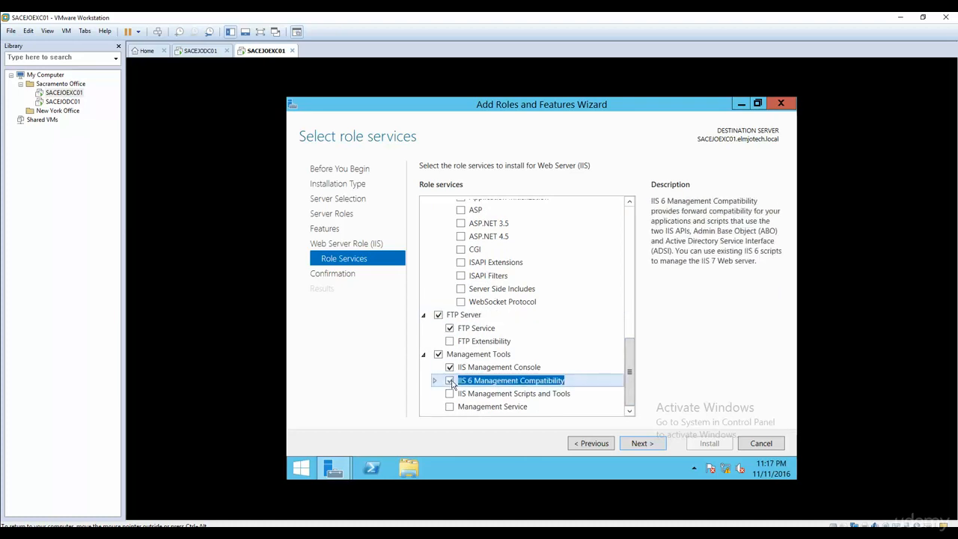
left_click(449, 392)
left_click(451, 408)
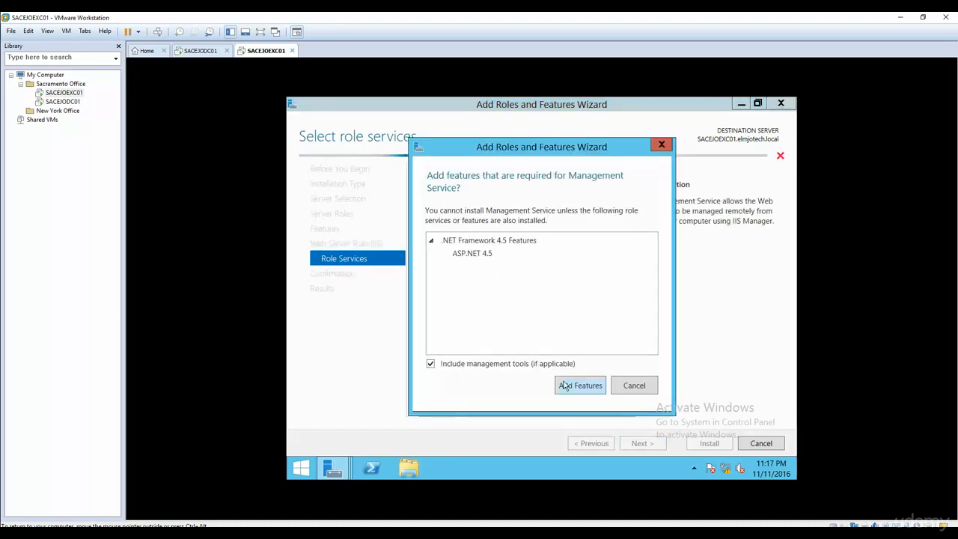
left_click(577, 385)
Step: Install the selected Web Server (IIS) role services, and close the wizard and Server Manager once the installation ends
left_click(640, 443)
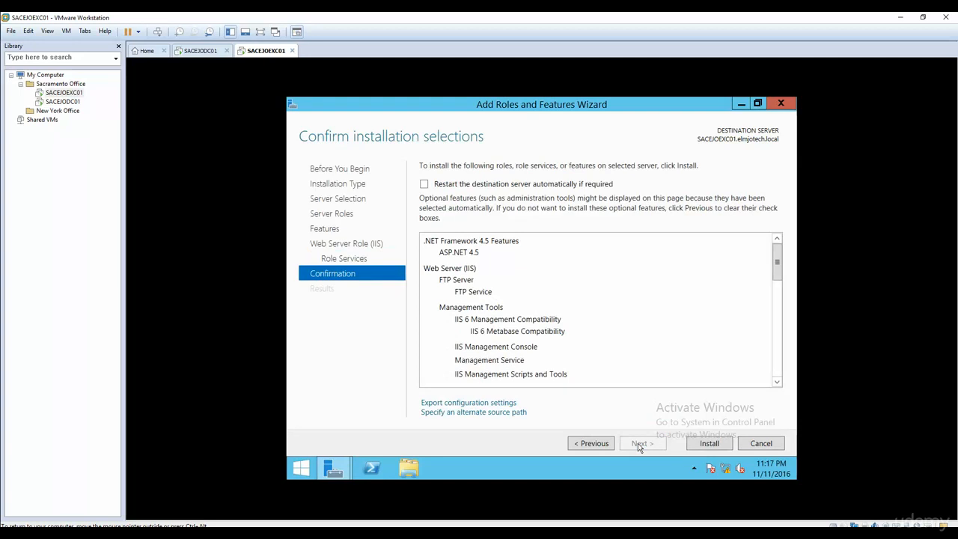
left_click(693, 448)
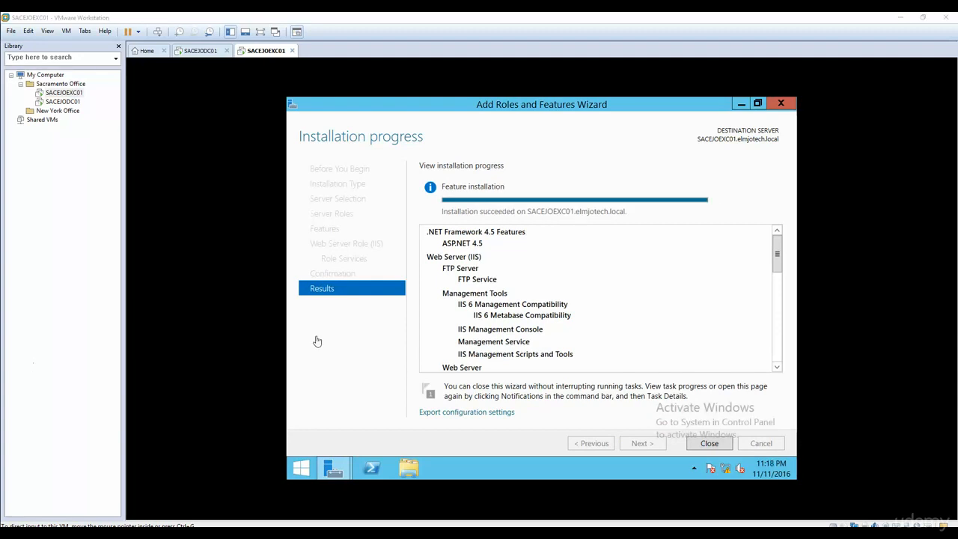
left_click(708, 443)
left_click(785, 109)
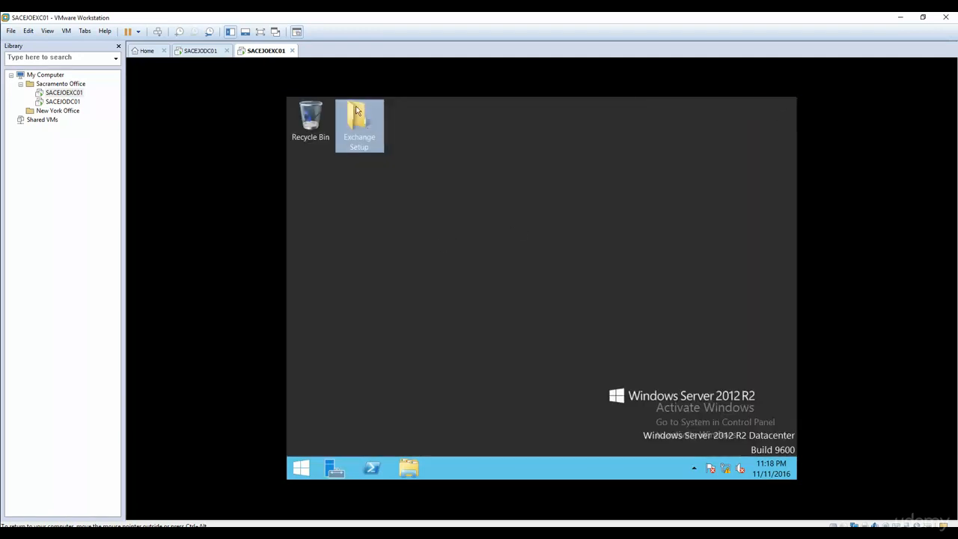
Step: Try to install the Unified Communications Managed API 4.0 Runtime with UcmaRuntimeSetup from the Exchange Setup desktop folder
double_click(364, 150)
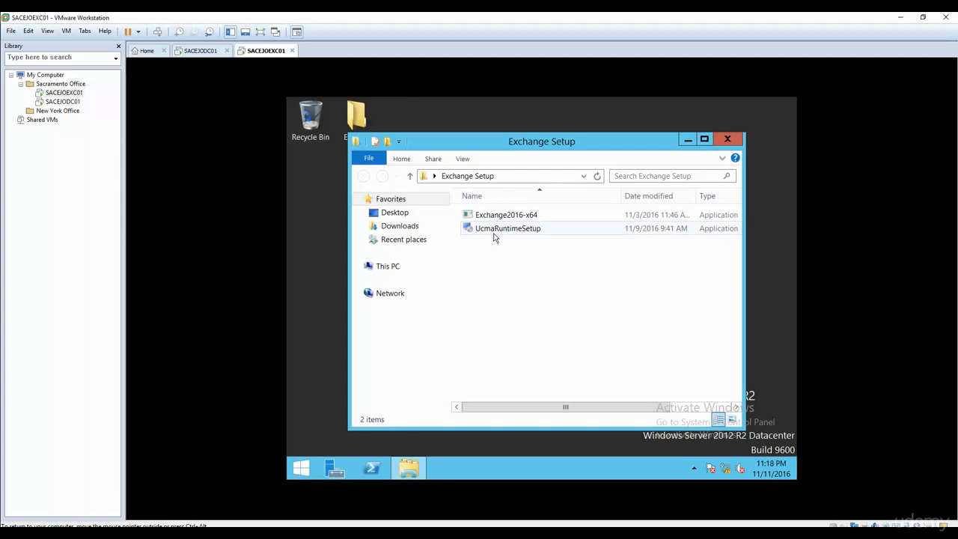
left_click(494, 232)
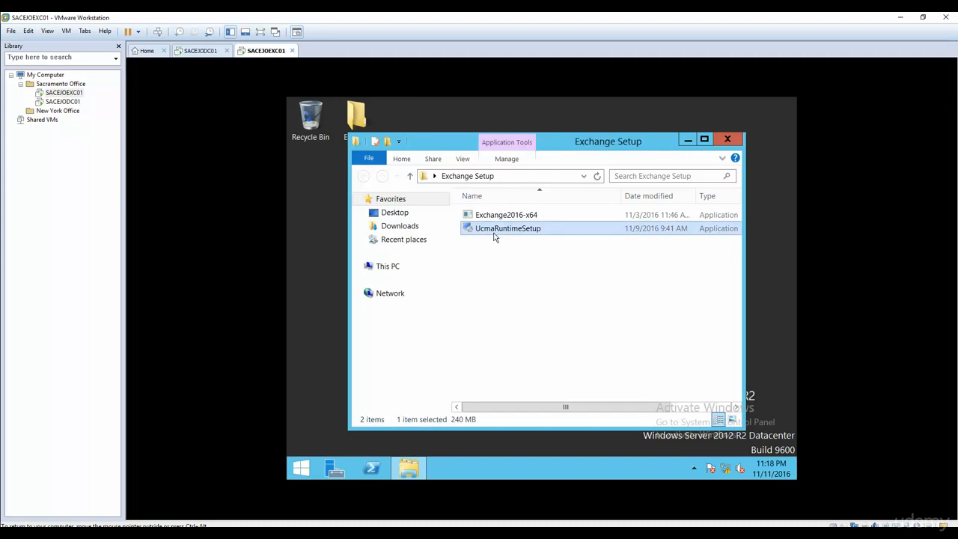
double_click(494, 229)
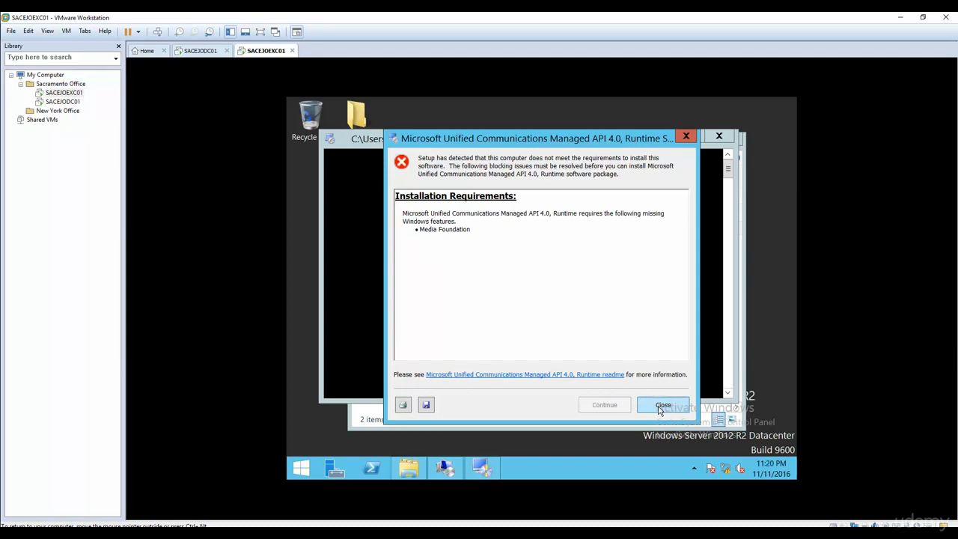
left_click(661, 407)
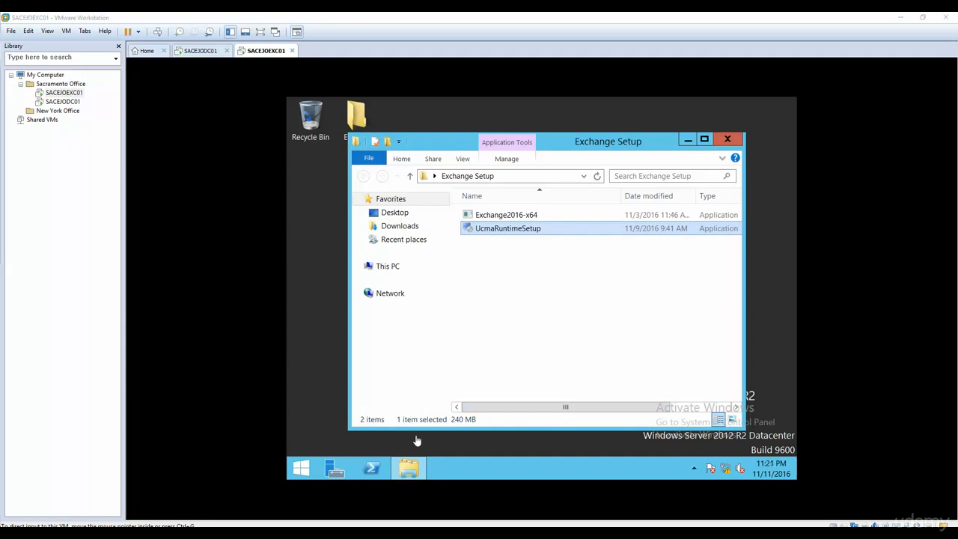
Step: Start adding roles and features in Server Manager with a role-based installation on SACEJOEXC01, and proceed to feature selection without choosing new roles
left_click(333, 469)
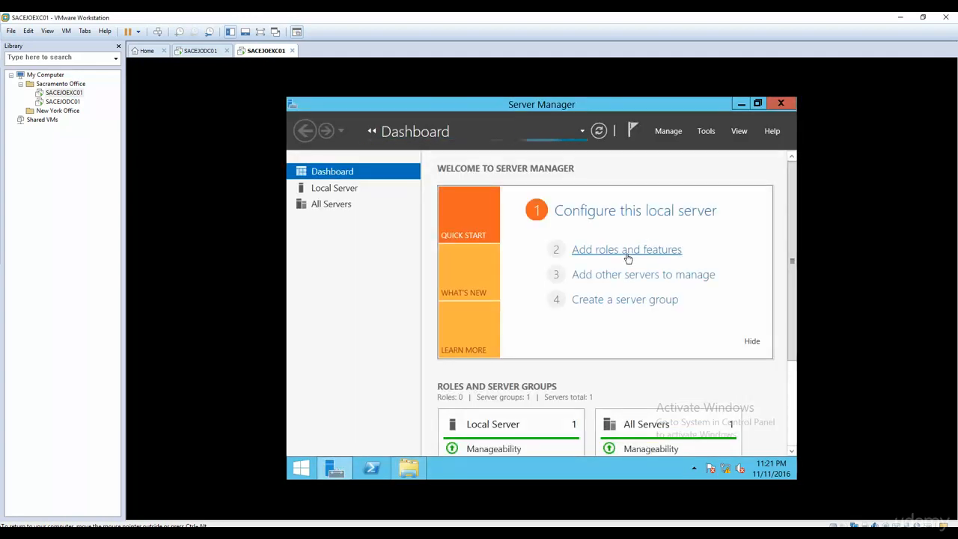
left_click(627, 251)
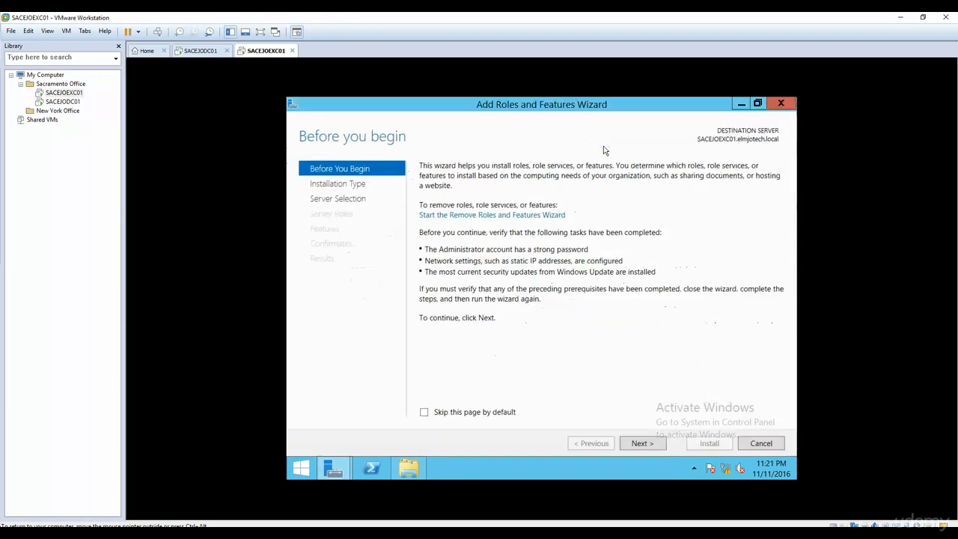
left_click(642, 444)
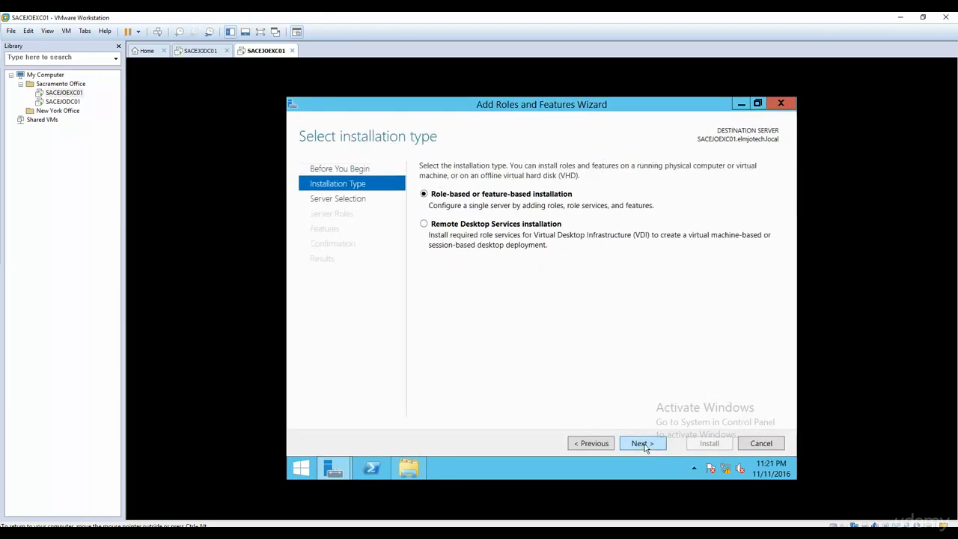
left_click(642, 444)
left_click(642, 444)
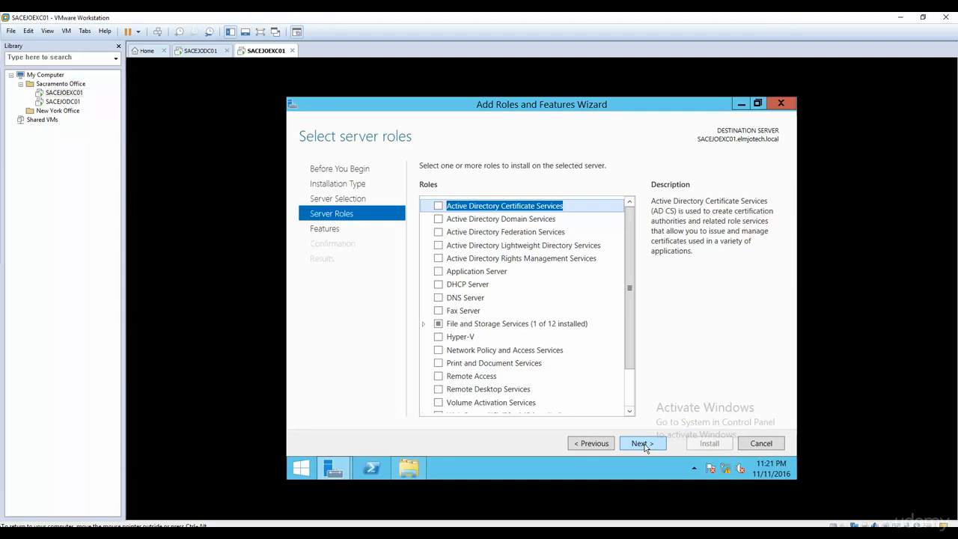
left_click(642, 444)
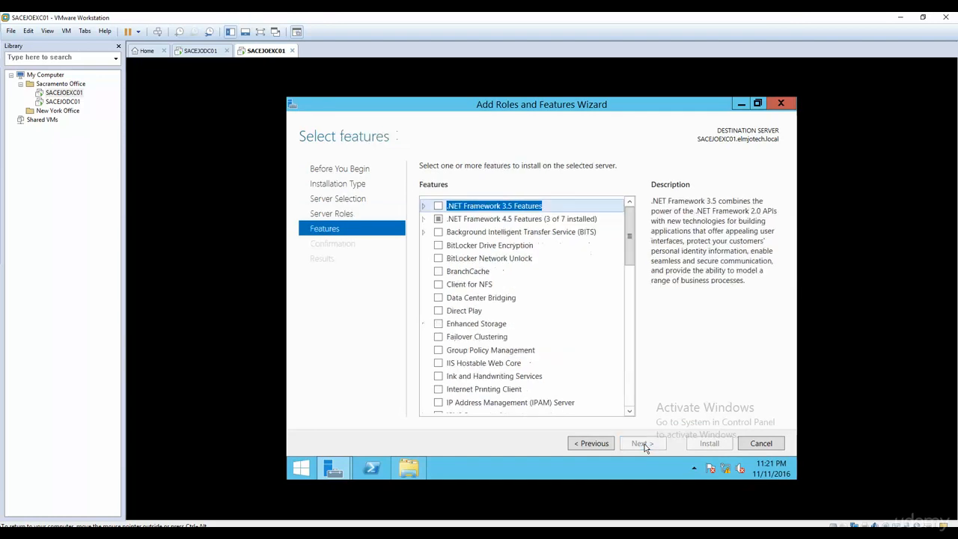
Step: Select the Media Foundation feature and install it on the server
left_click_drag(633, 249, 634, 305)
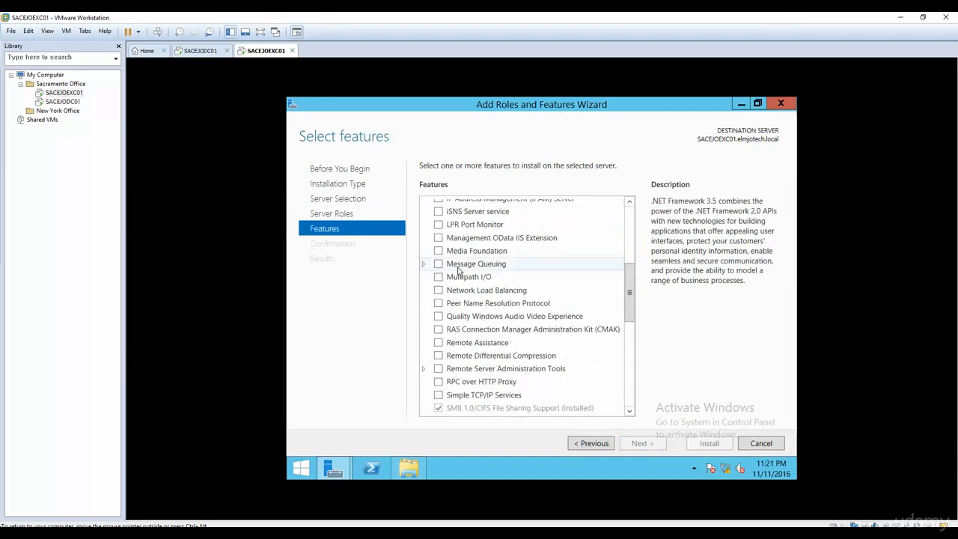
left_click(439, 250)
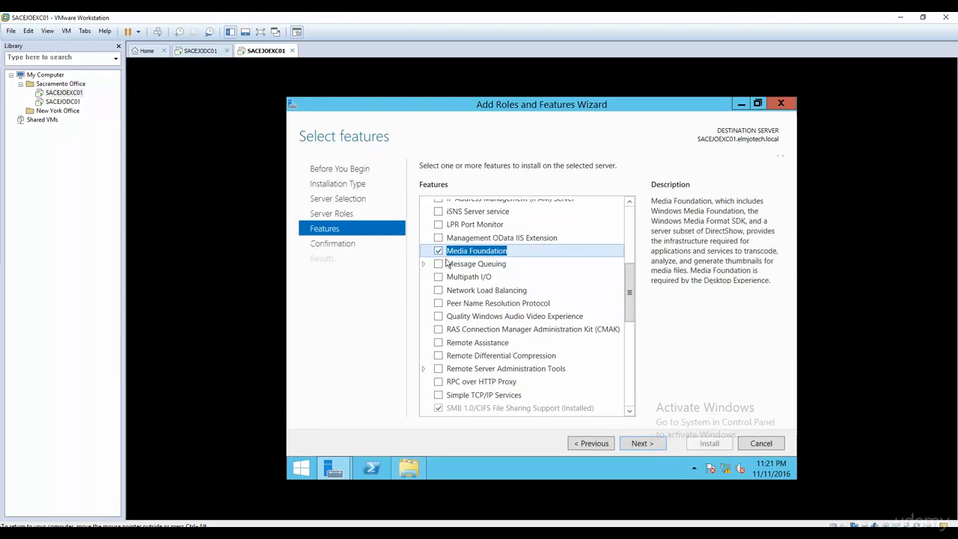
left_click(641, 445)
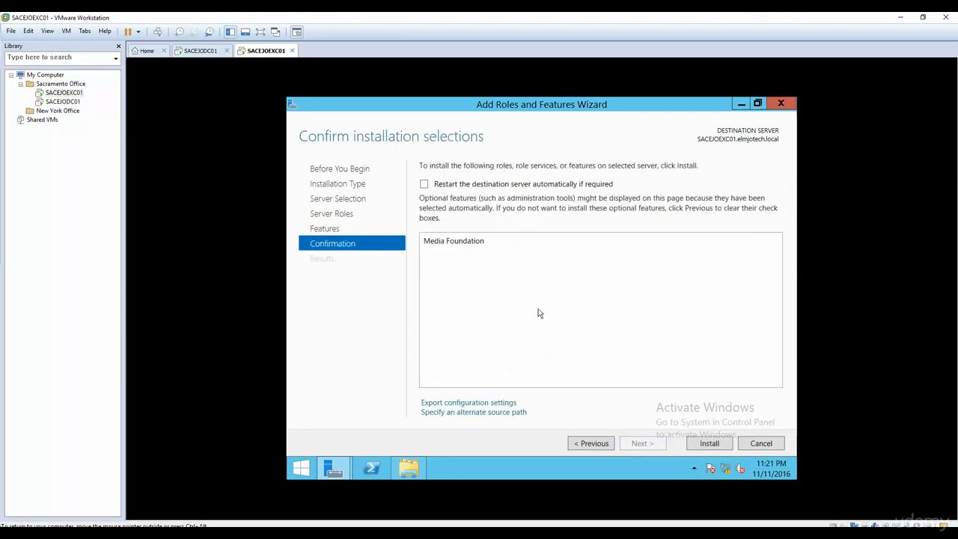
left_click(716, 446)
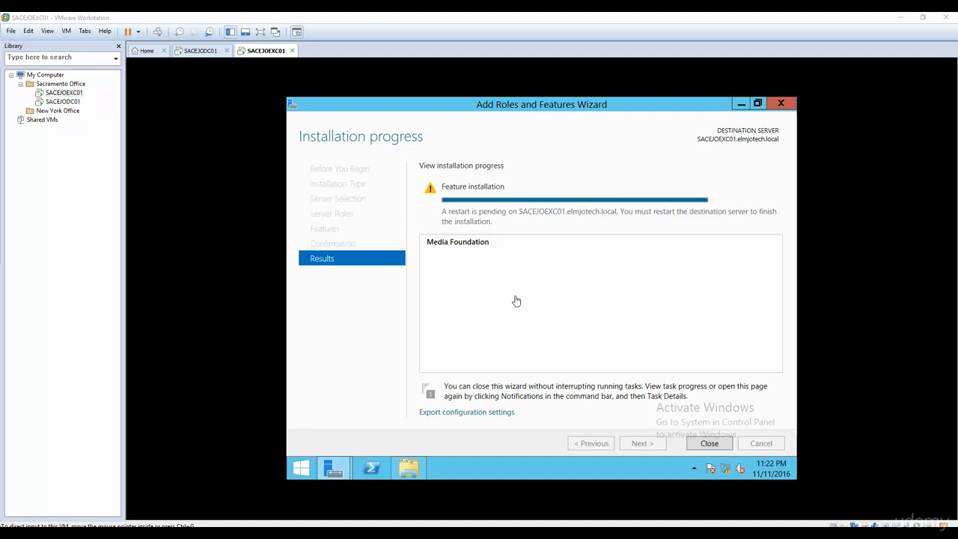
Step: Close the Add Roles and Features Wizard, Server Manager and the Exchange Setup folder
left_click(780, 108)
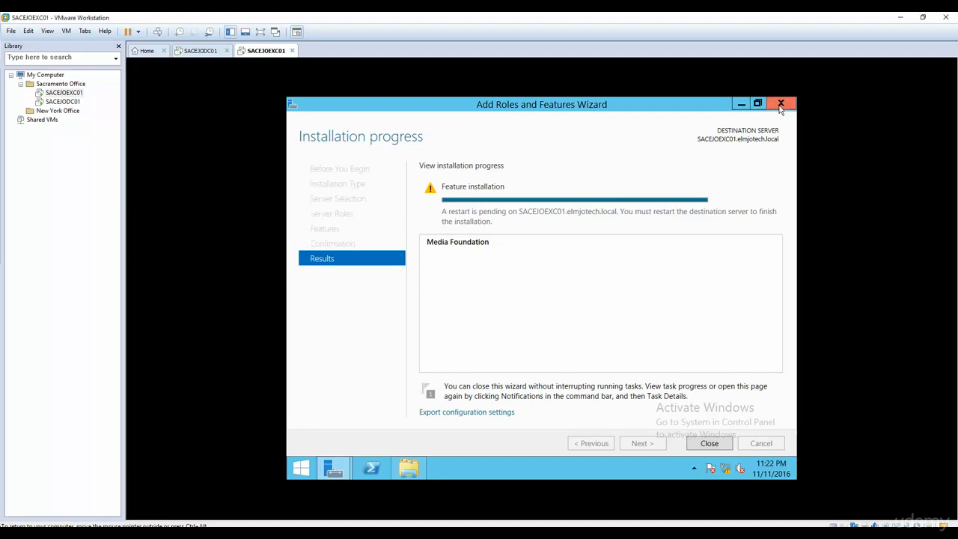
left_click(780, 107)
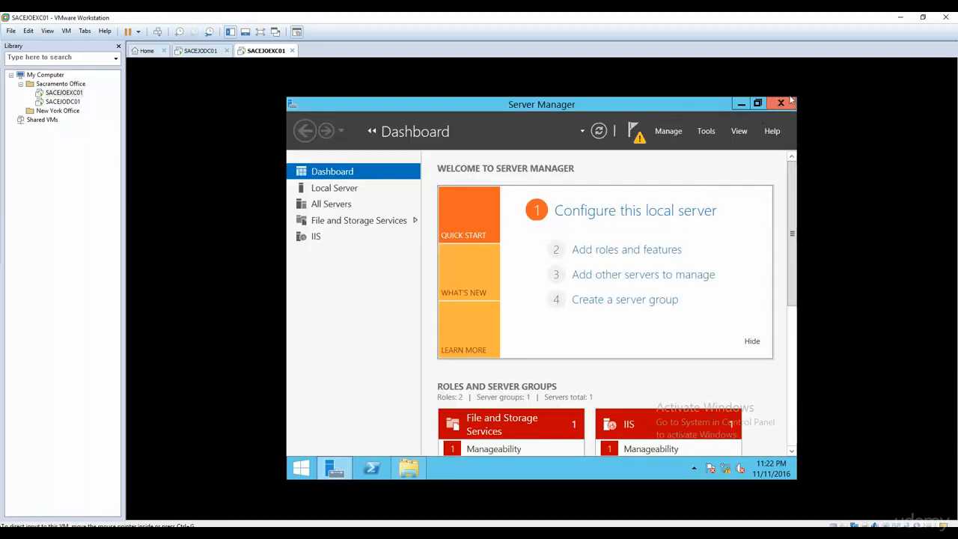
left_click(782, 104)
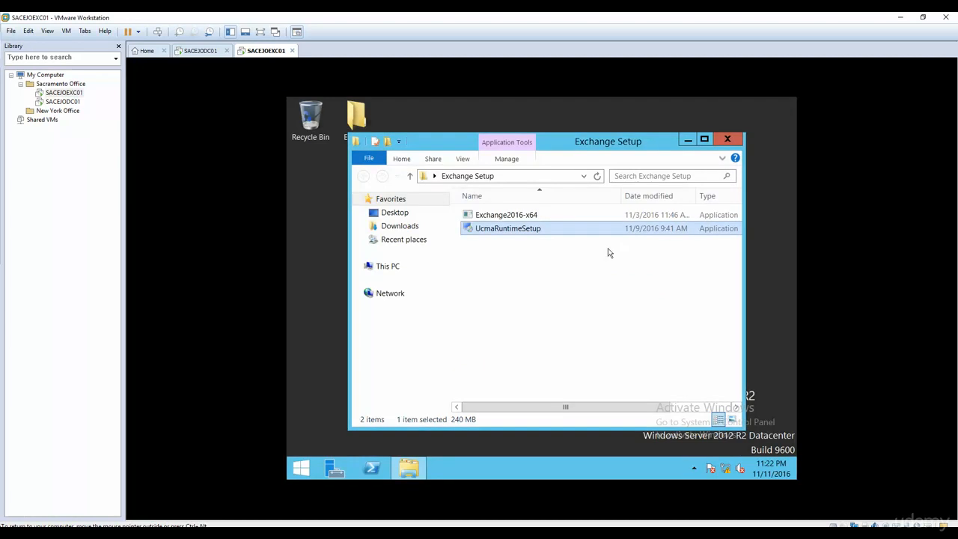
left_click(727, 140)
Step: Look through the Start screen, the account options and the full list of apps for a way to restart the server
left_click(299, 469)
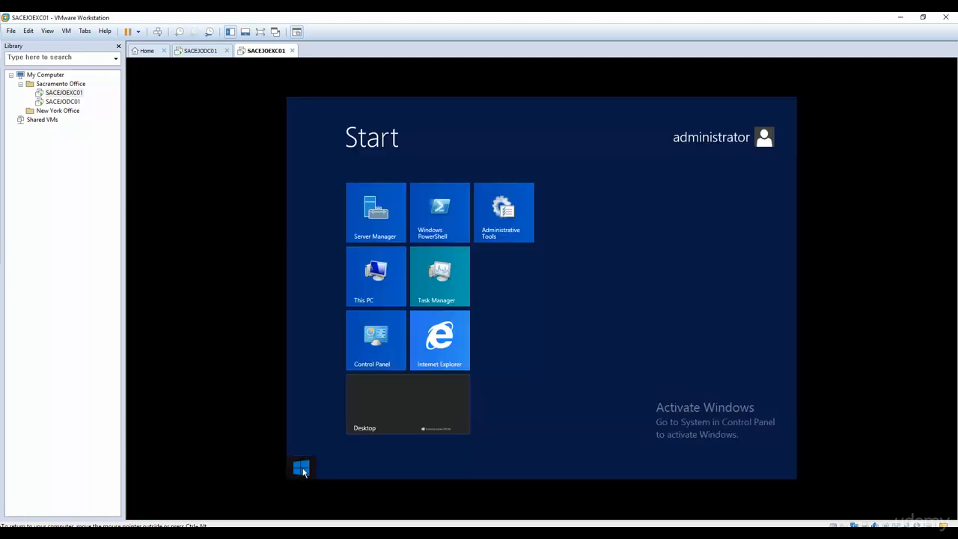
left_click(708, 142)
left_click(427, 450)
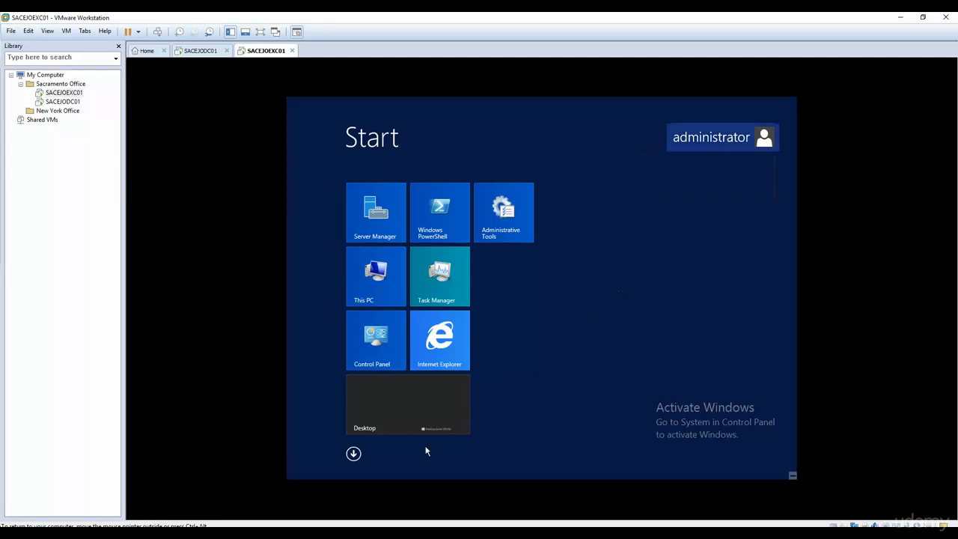
left_click(354, 454)
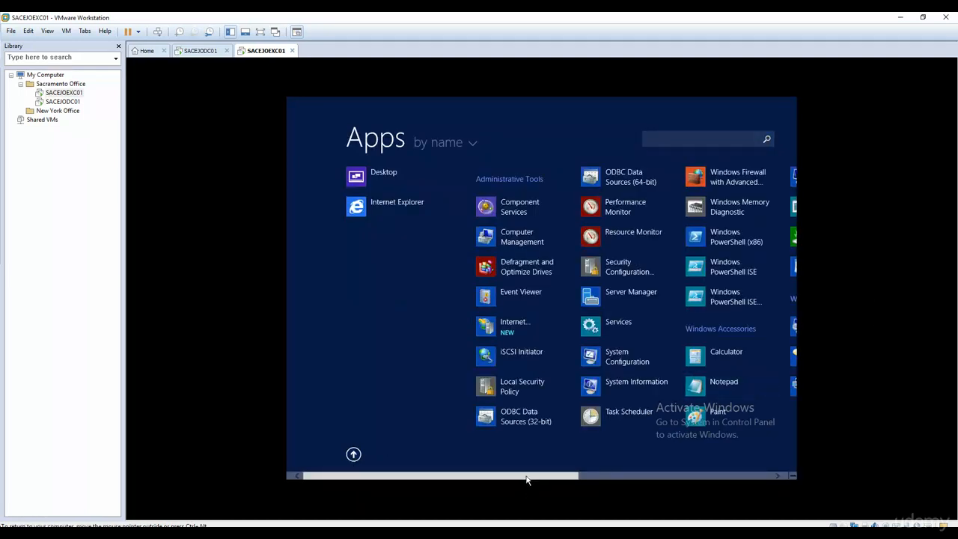
scroll(643, 471, "down", 3)
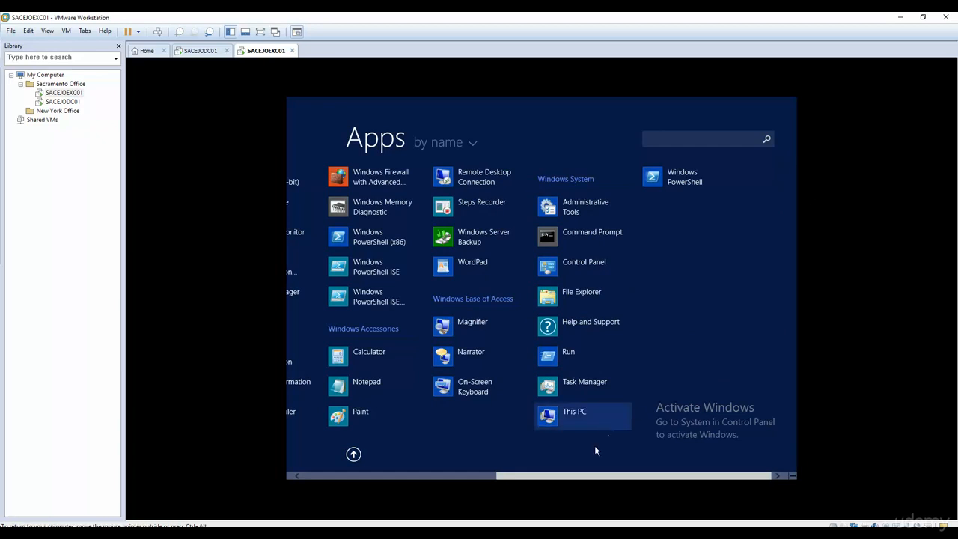
scroll(461, 483, "up", 1)
scroll(461, 478, "up", 3)
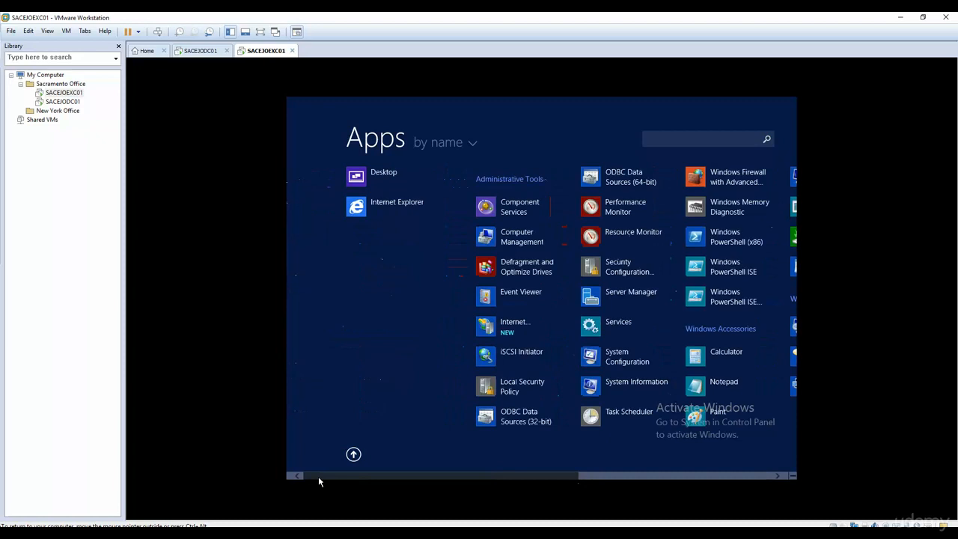
left_click(353, 454)
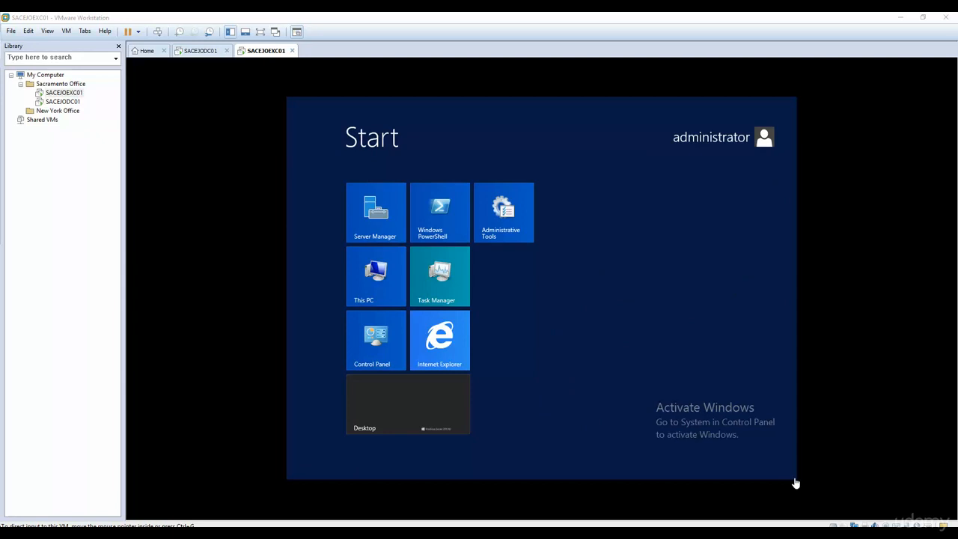
Step: Restart the SACEJOEXC01 server, giving Other (Unplanned) as the reason
mouse_move(798, 477)
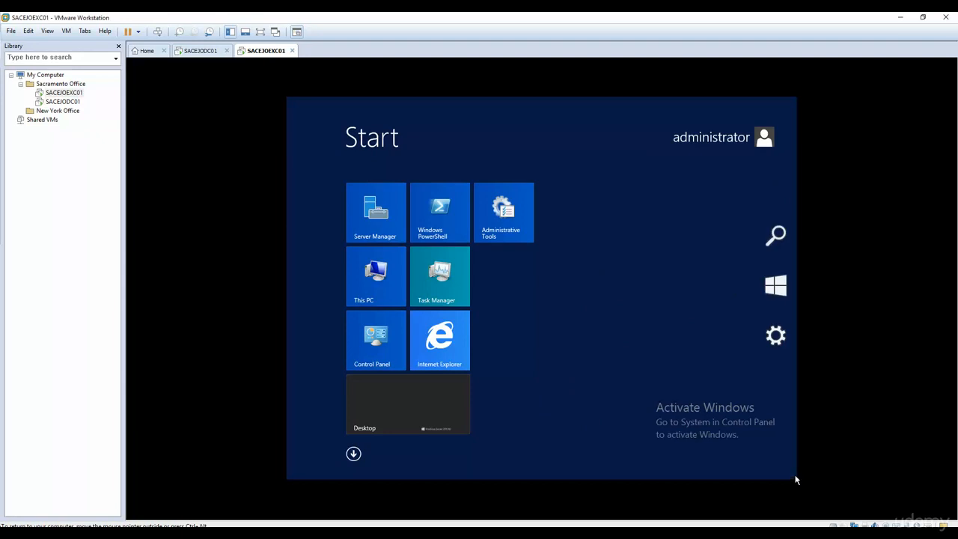
left_click(785, 348)
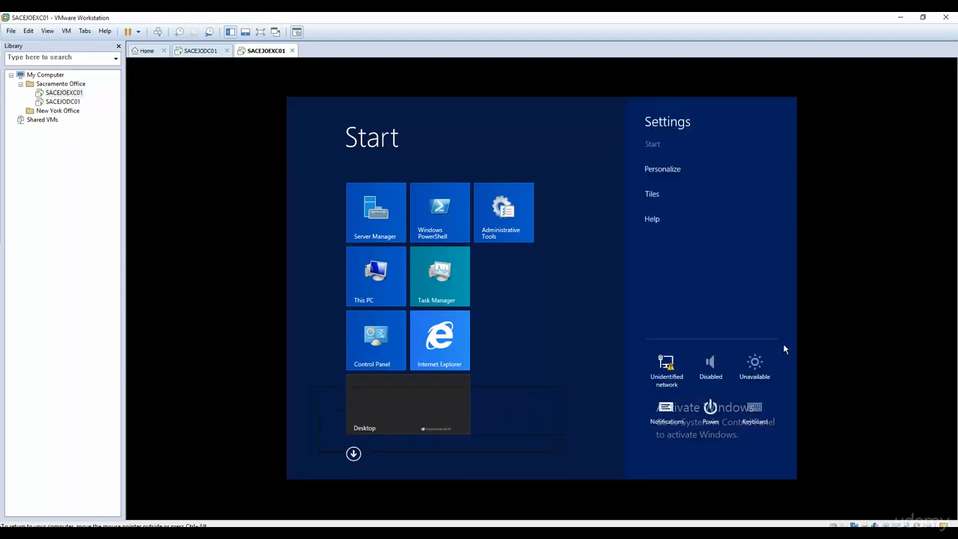
left_click(710, 407)
left_click(706, 378)
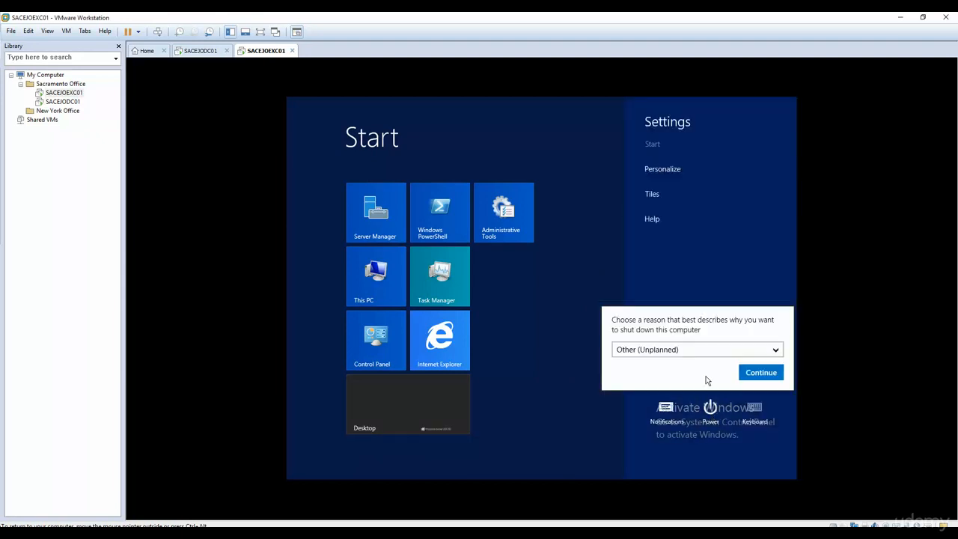
left_click(750, 373)
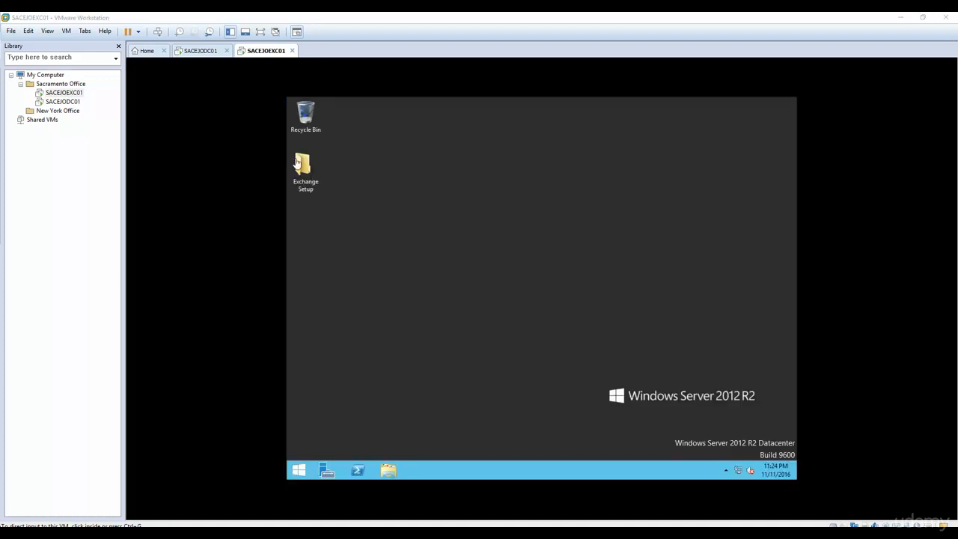
Step: Install the UCMA 4.0 Runtime from UcmaRuntimeSetup in the Exchange Setup folder, accepting the license terms, and close the folder when finished
double_click(302, 166)
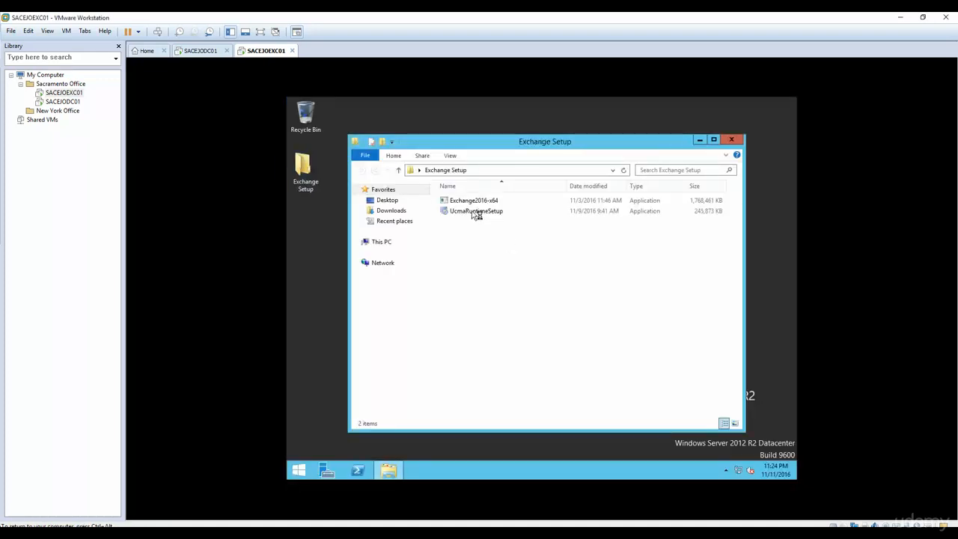
double_click(475, 212)
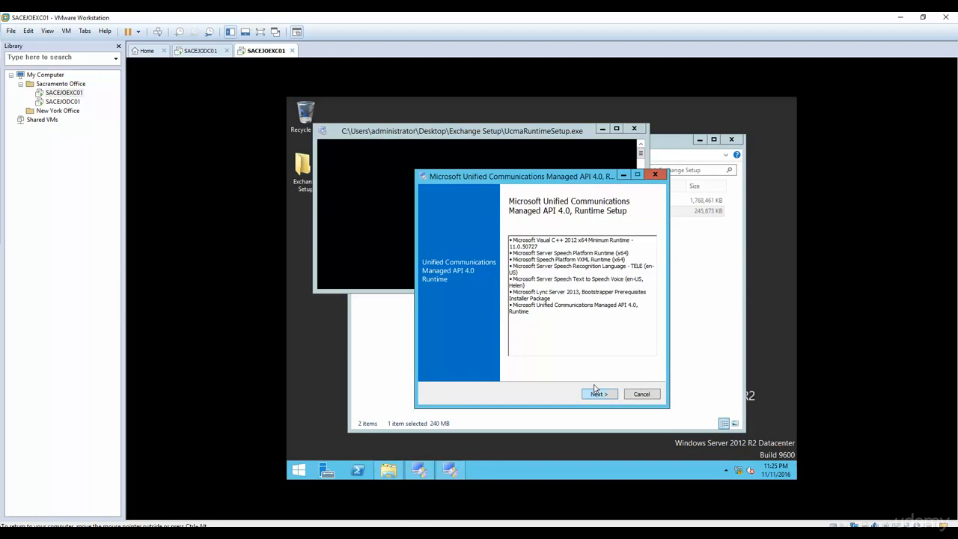
left_click(596, 393)
left_click(496, 312)
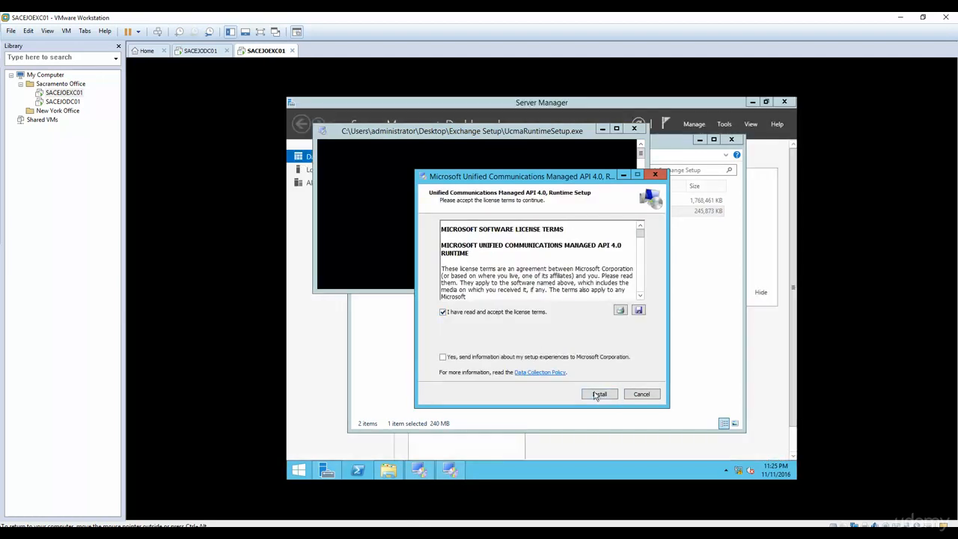
left_click(599, 395)
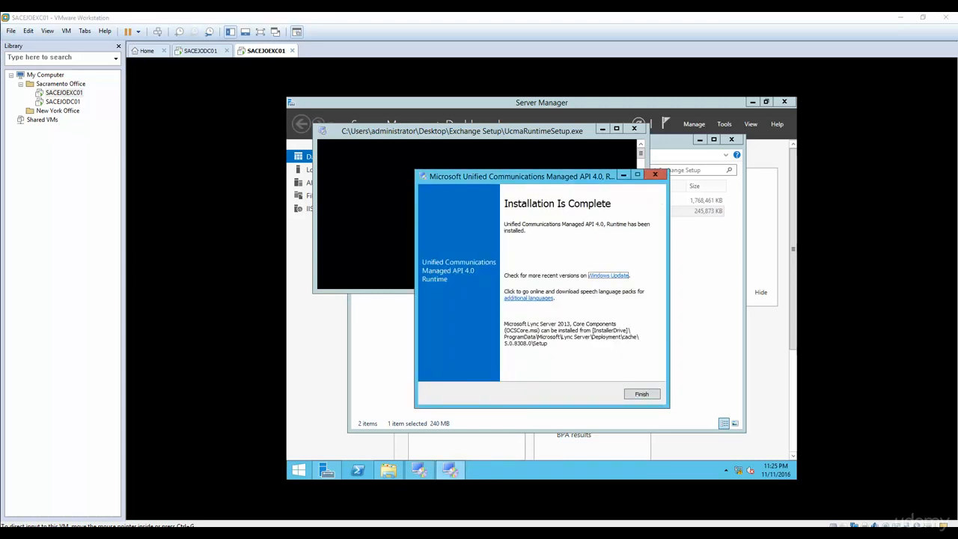
left_click(635, 393)
left_click(731, 140)
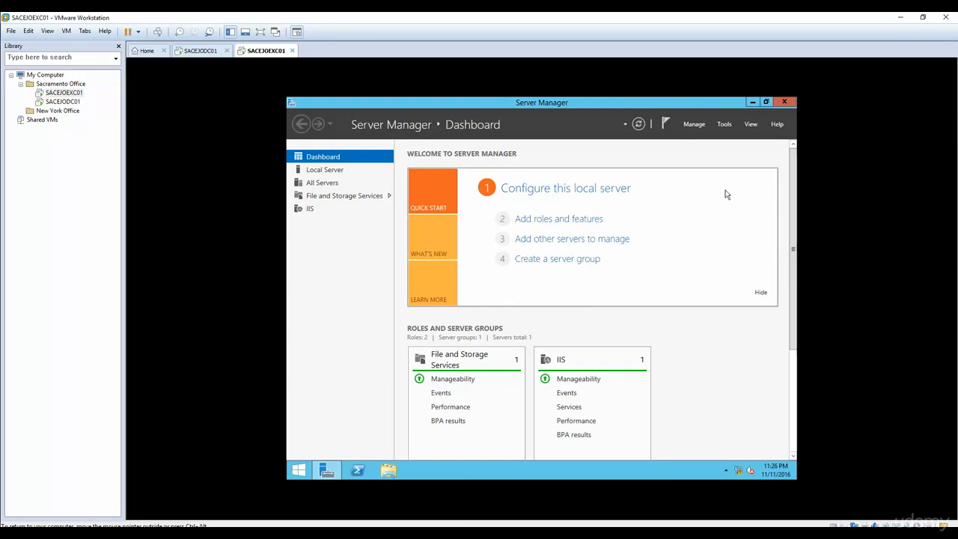
Step: Start adding roles and features on SACEJOEXC01 and select the Active Directory Domain Services role with its required features
left_click(544, 222)
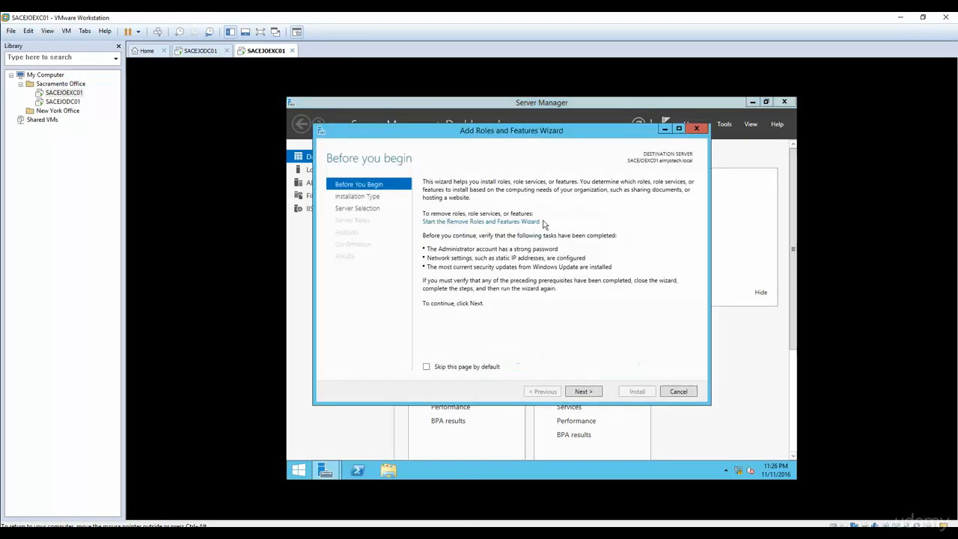
left_click(584, 391)
left_click(583, 392)
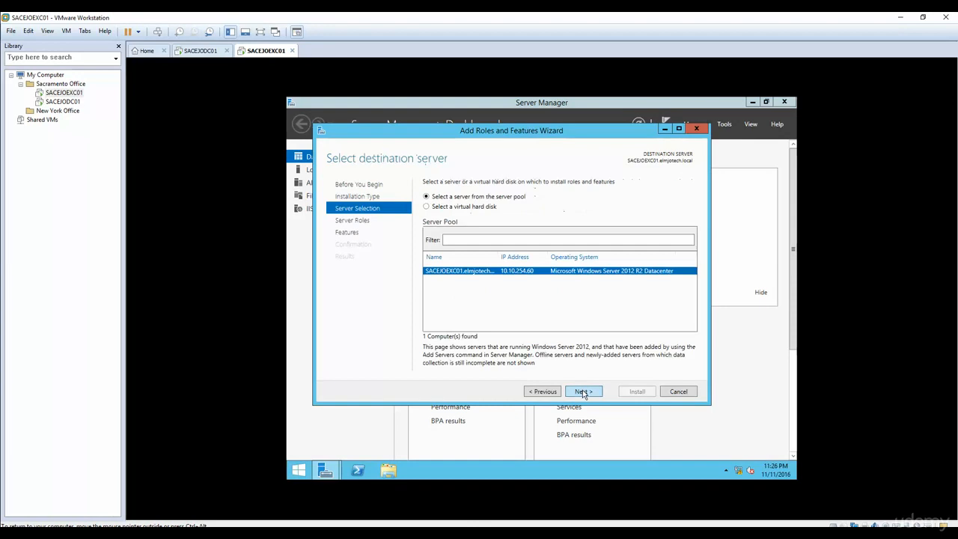
left_click(583, 392)
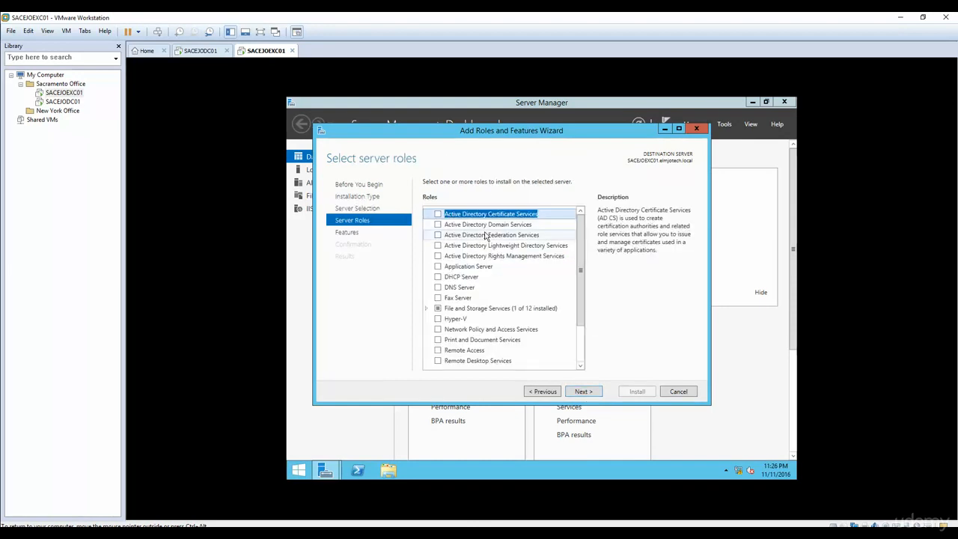
left_click(437, 224)
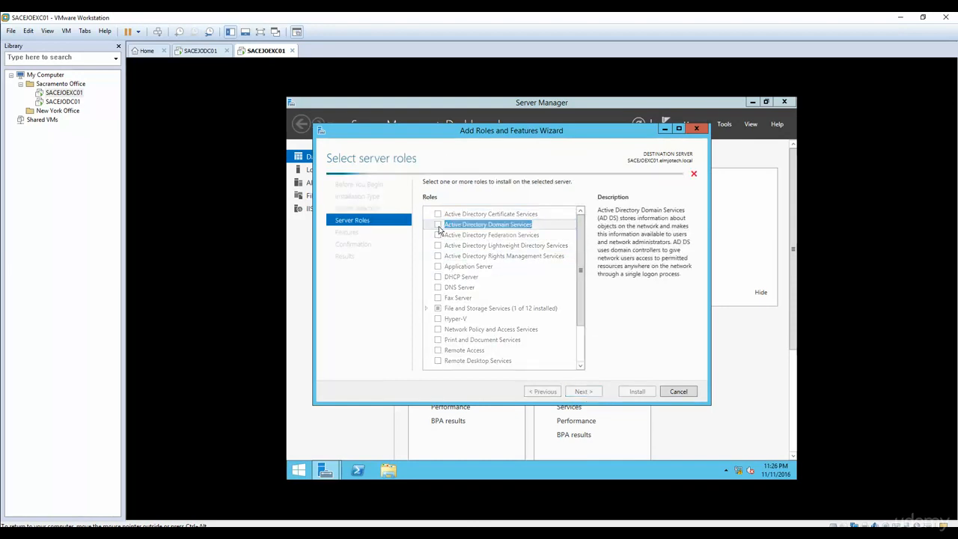
left_click(542, 352)
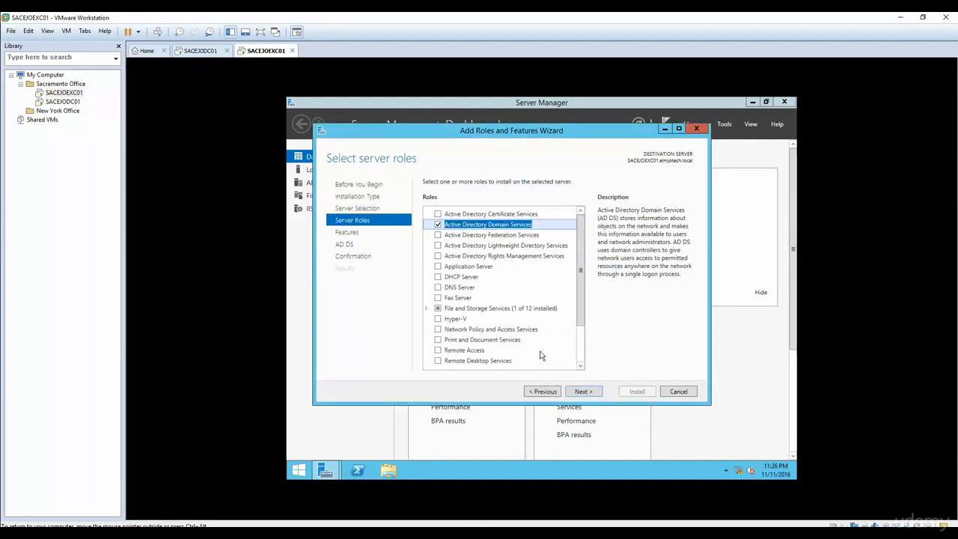
Step: Install Active Directory Domain Services with its management tools, without choosing extra features, and close the wizard
left_click(593, 397)
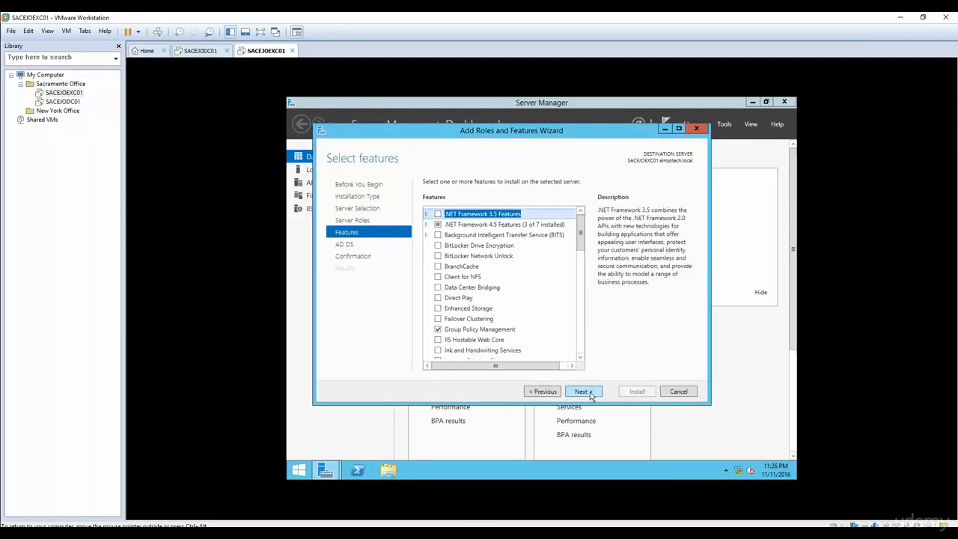
left_click(583, 392)
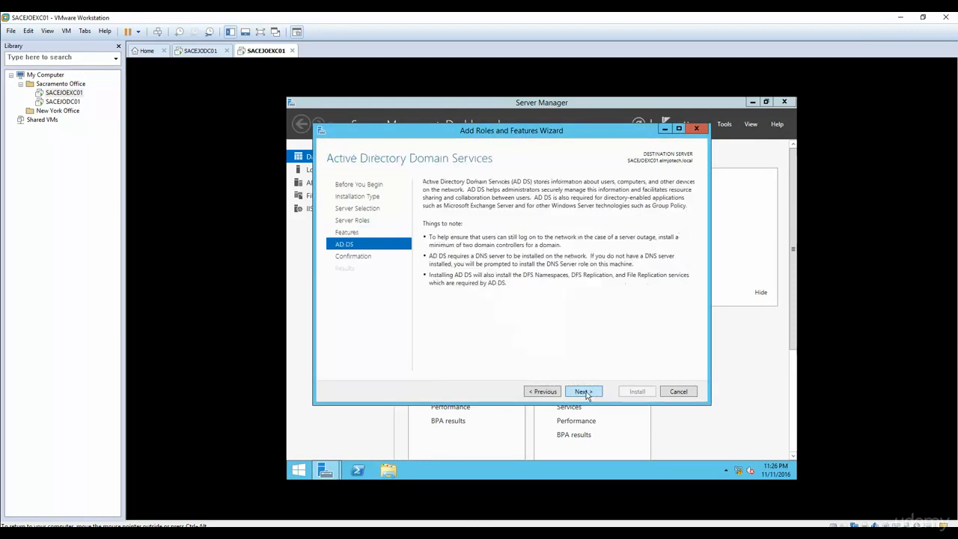
left_click(583, 392)
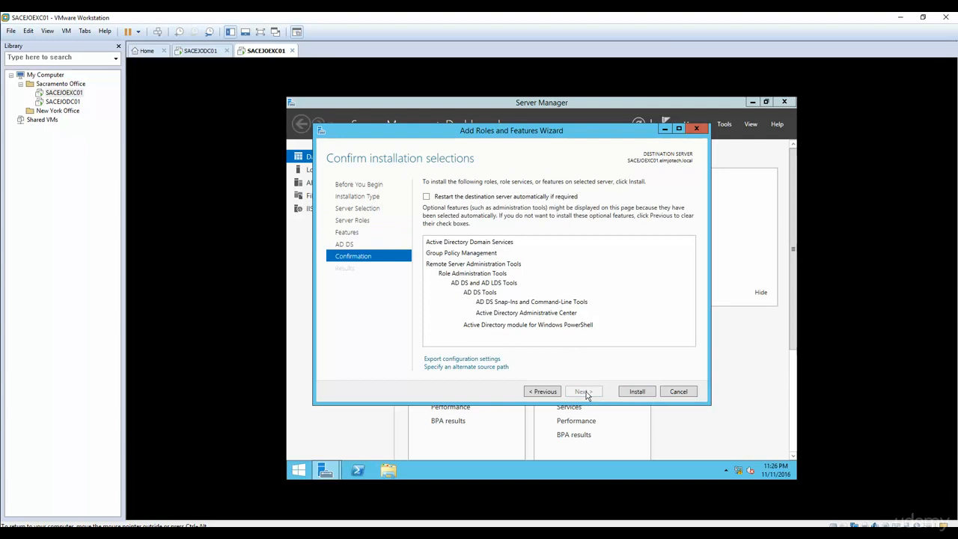
left_click(637, 392)
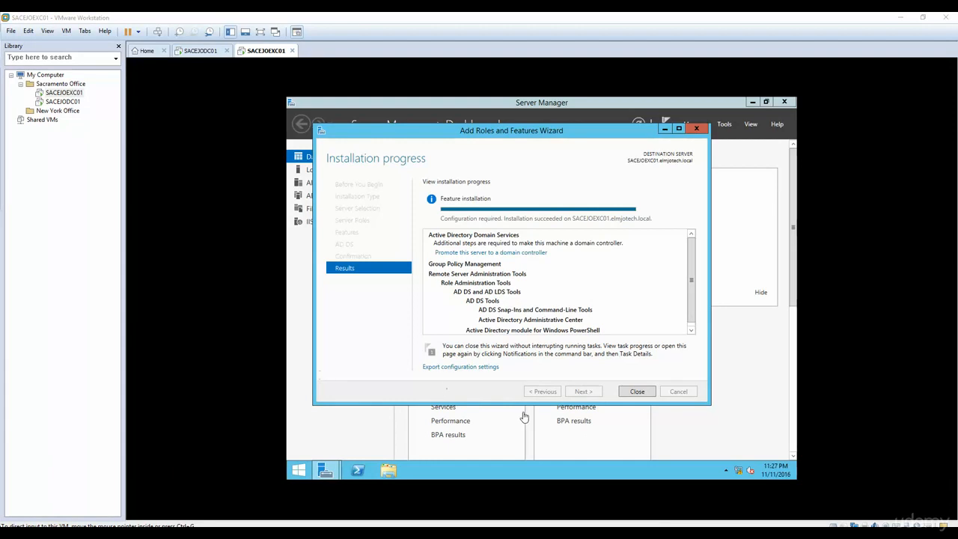
left_click(635, 392)
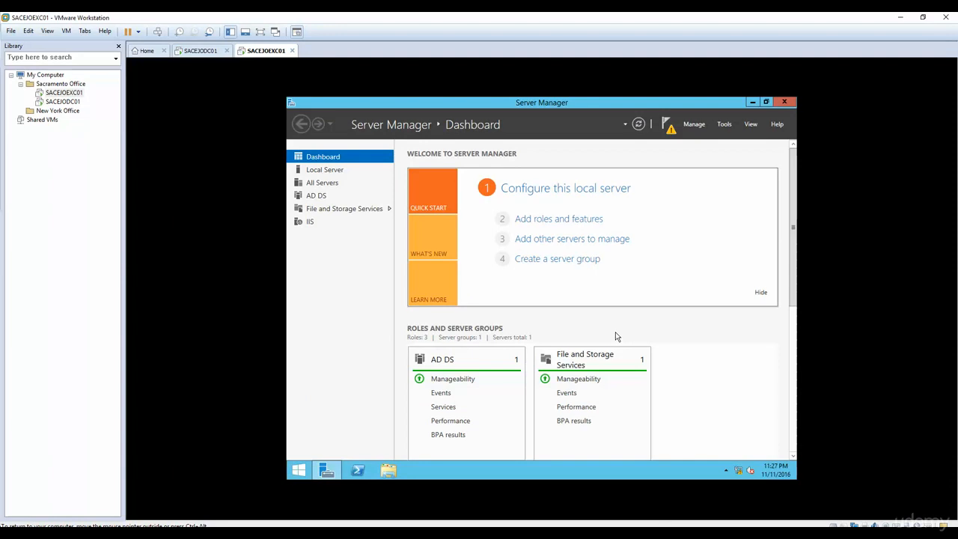
left_click(551, 225)
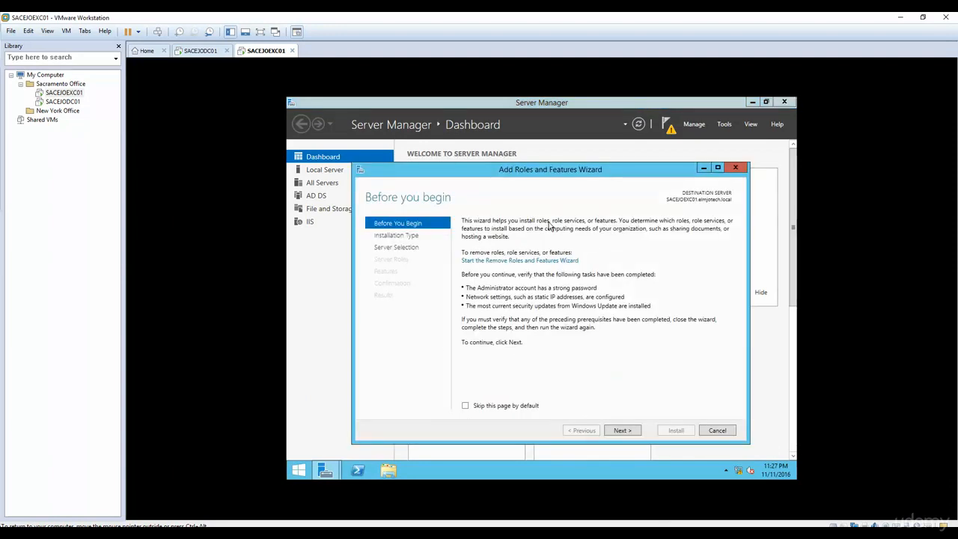
left_click(621, 431)
left_click(620, 431)
left_click(620, 432)
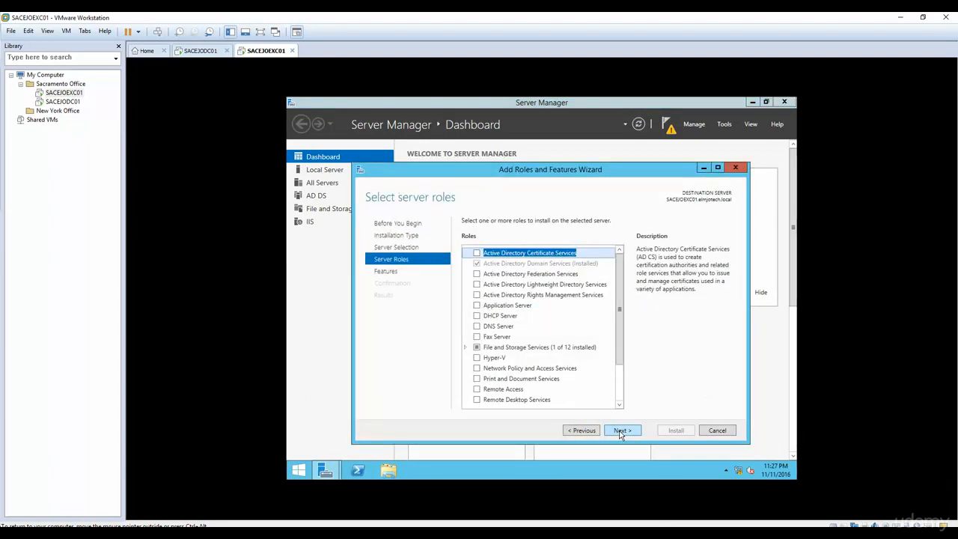
left_click(620, 431)
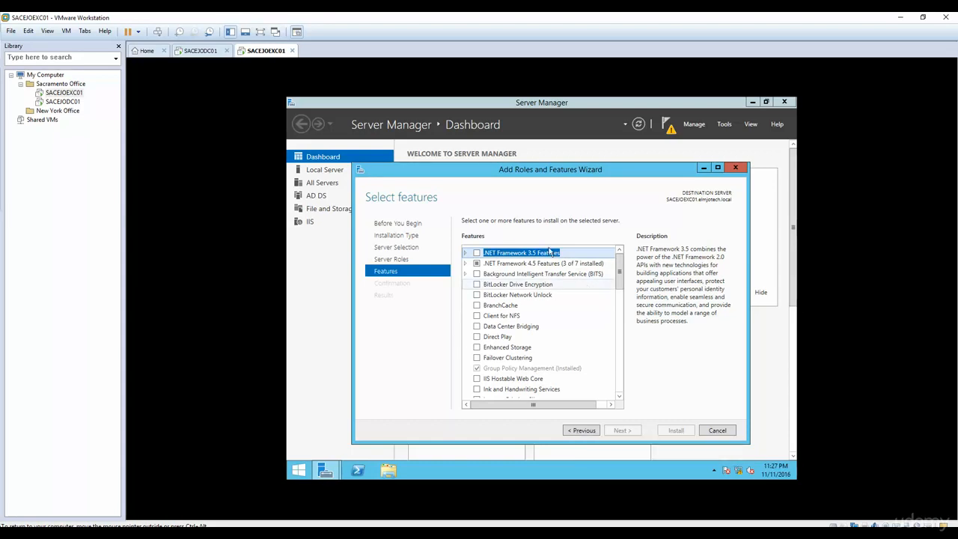
left_click(710, 429)
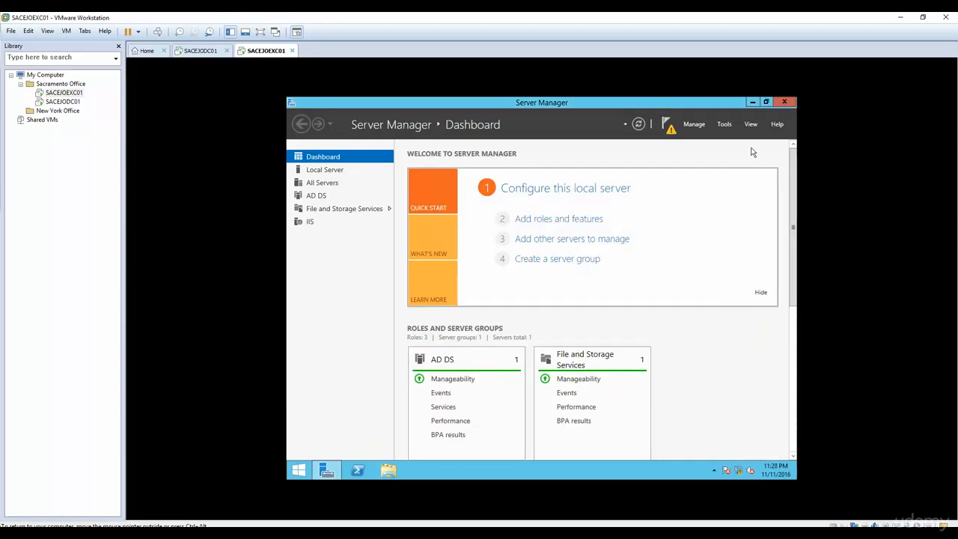
Step: Close Server Manager and view the Microsoft download page of the .NET Framework 4.5.2 offline installer in the host's browser
left_click(783, 102)
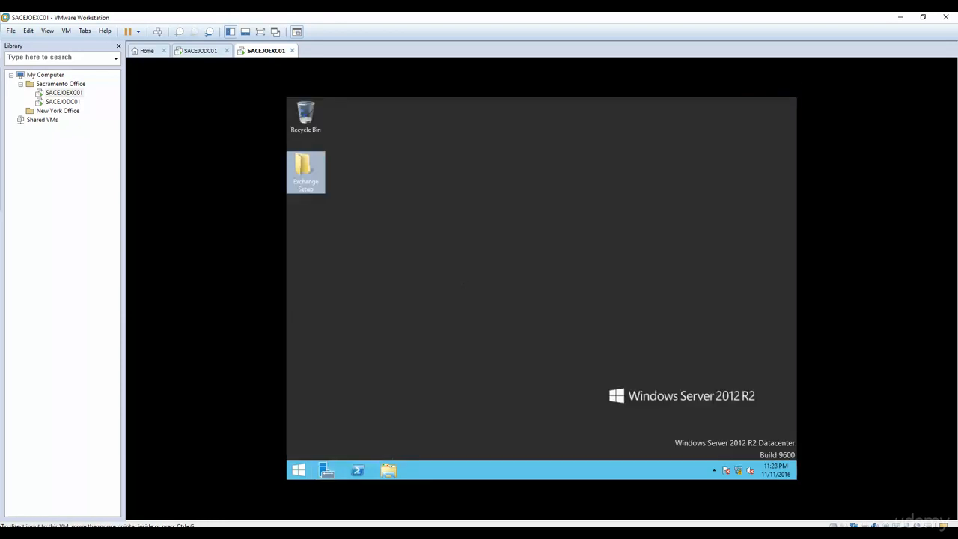
left_click_drag(0, 192, 476, 96)
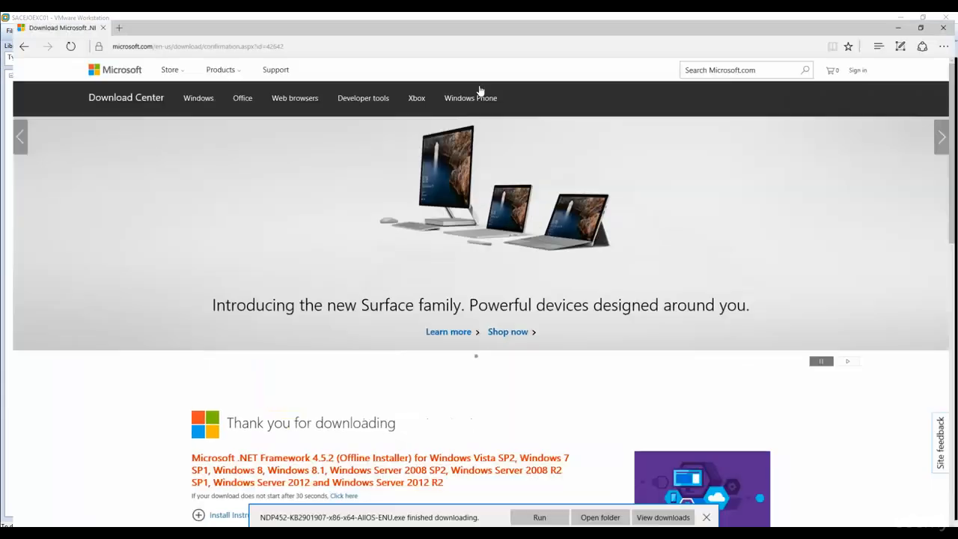
double_click(475, 96)
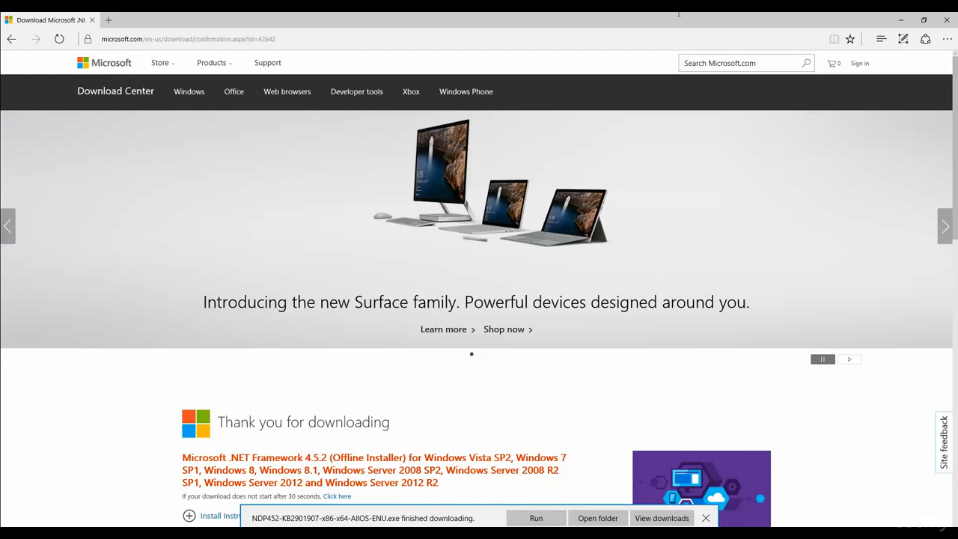
left_click_drag(676, 21, 0, 93)
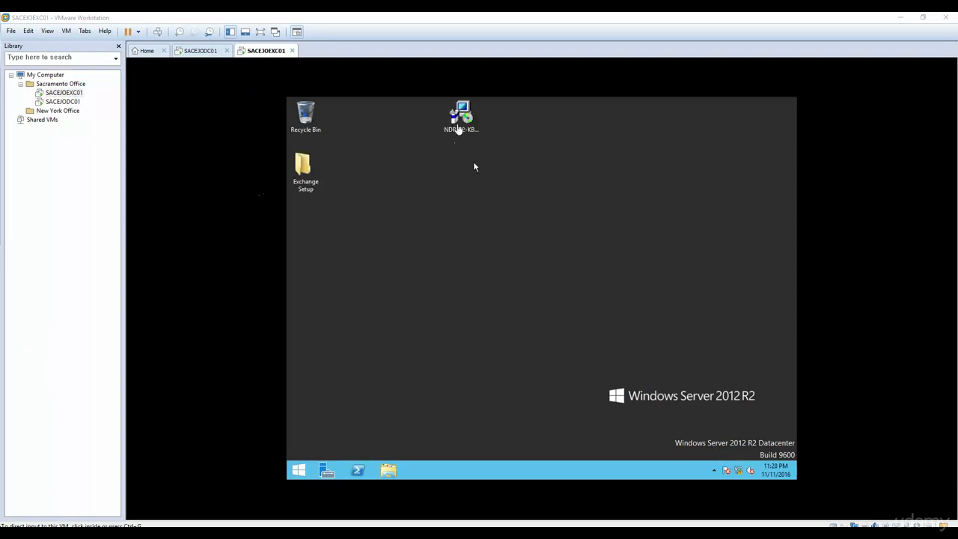
Step: Install .NET Framework 4.5.2 from the NDP452 installer on the server's desktop, accepting the license terms, and restart the server immediately
double_click(461, 116)
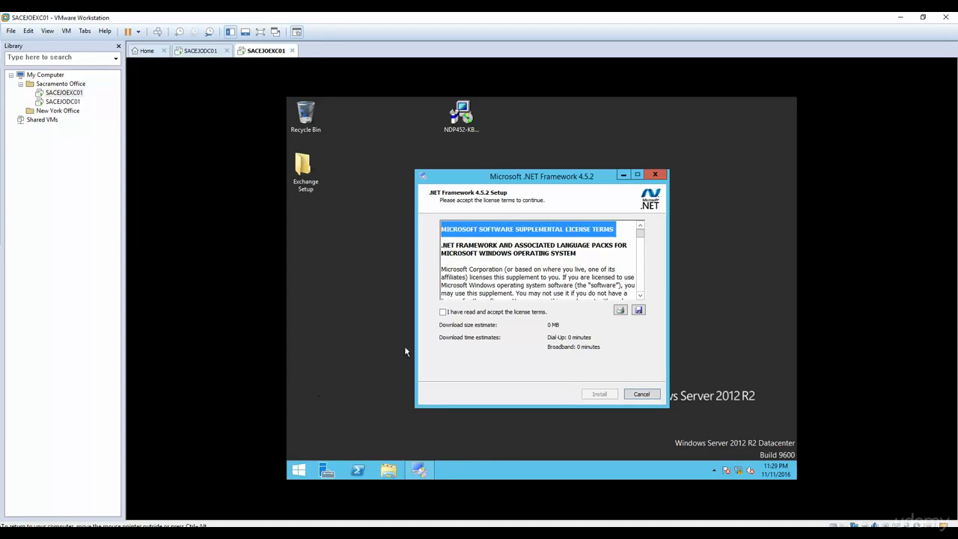
left_click(443, 312)
left_click(601, 396)
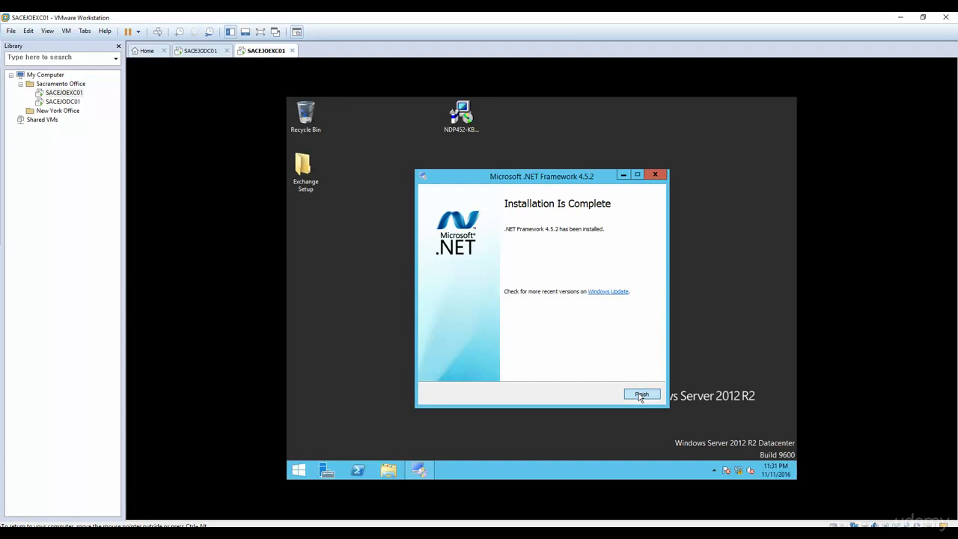
left_click(642, 396)
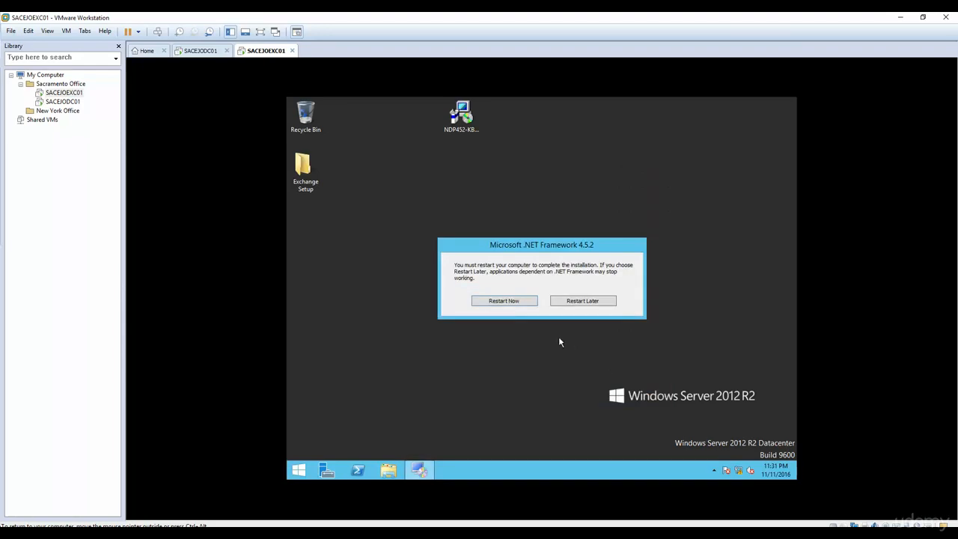
left_click(504, 302)
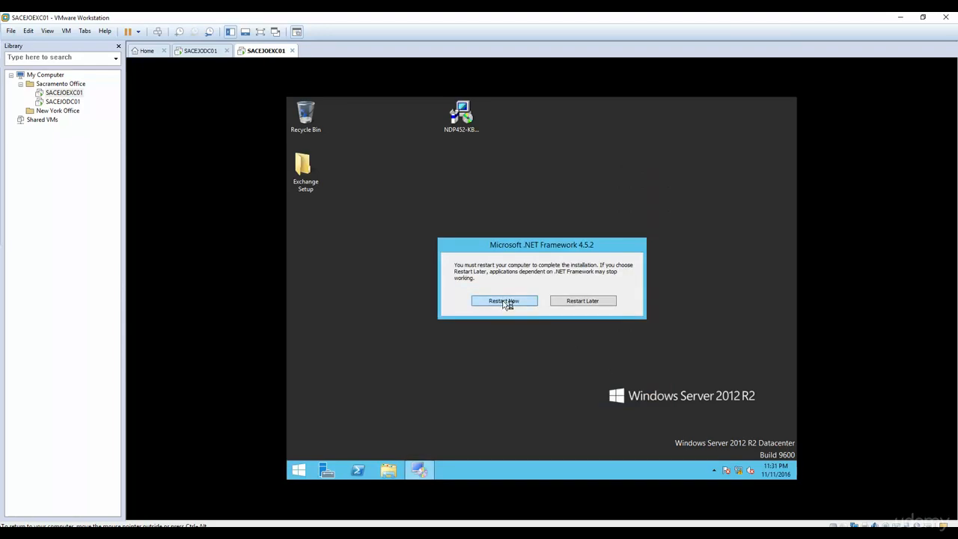